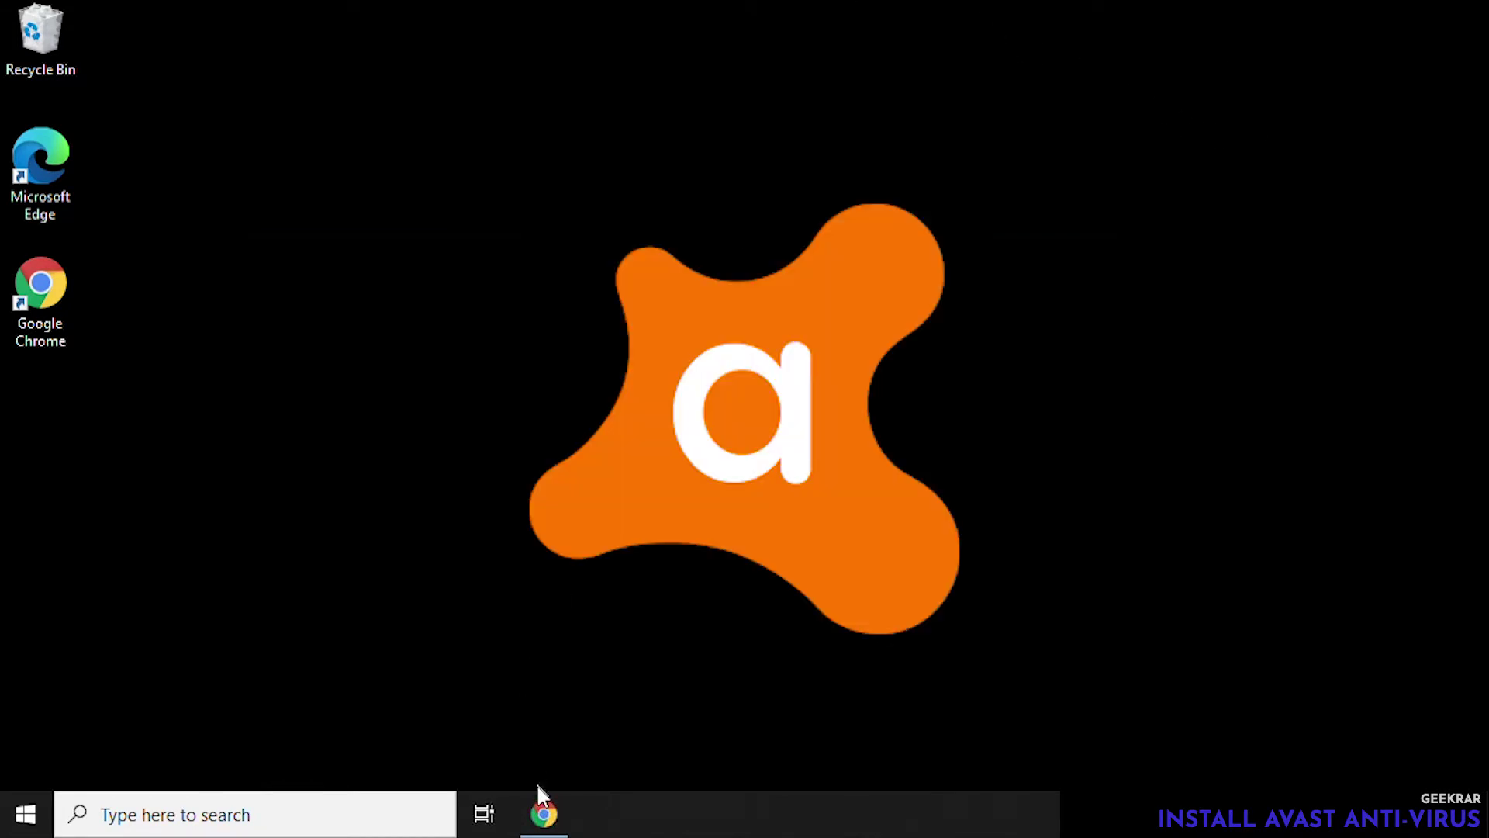
# - Restore the Chrome window showing the geekrar.com home page from the taskbar
pyautogui.click(545, 814)
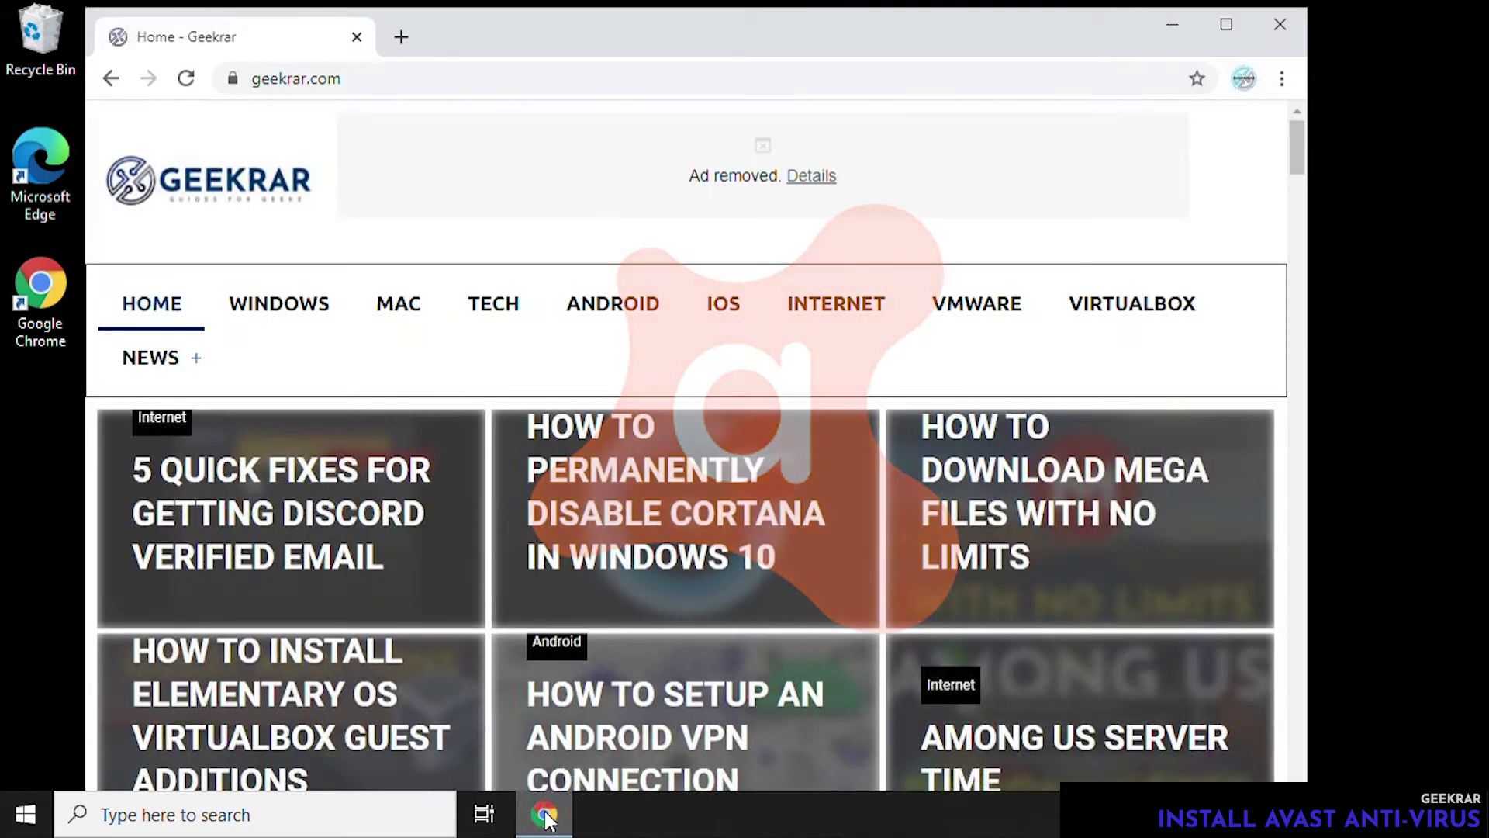
# - Search Google for 'avast' in a new tab
pyautogui.click(401, 36)
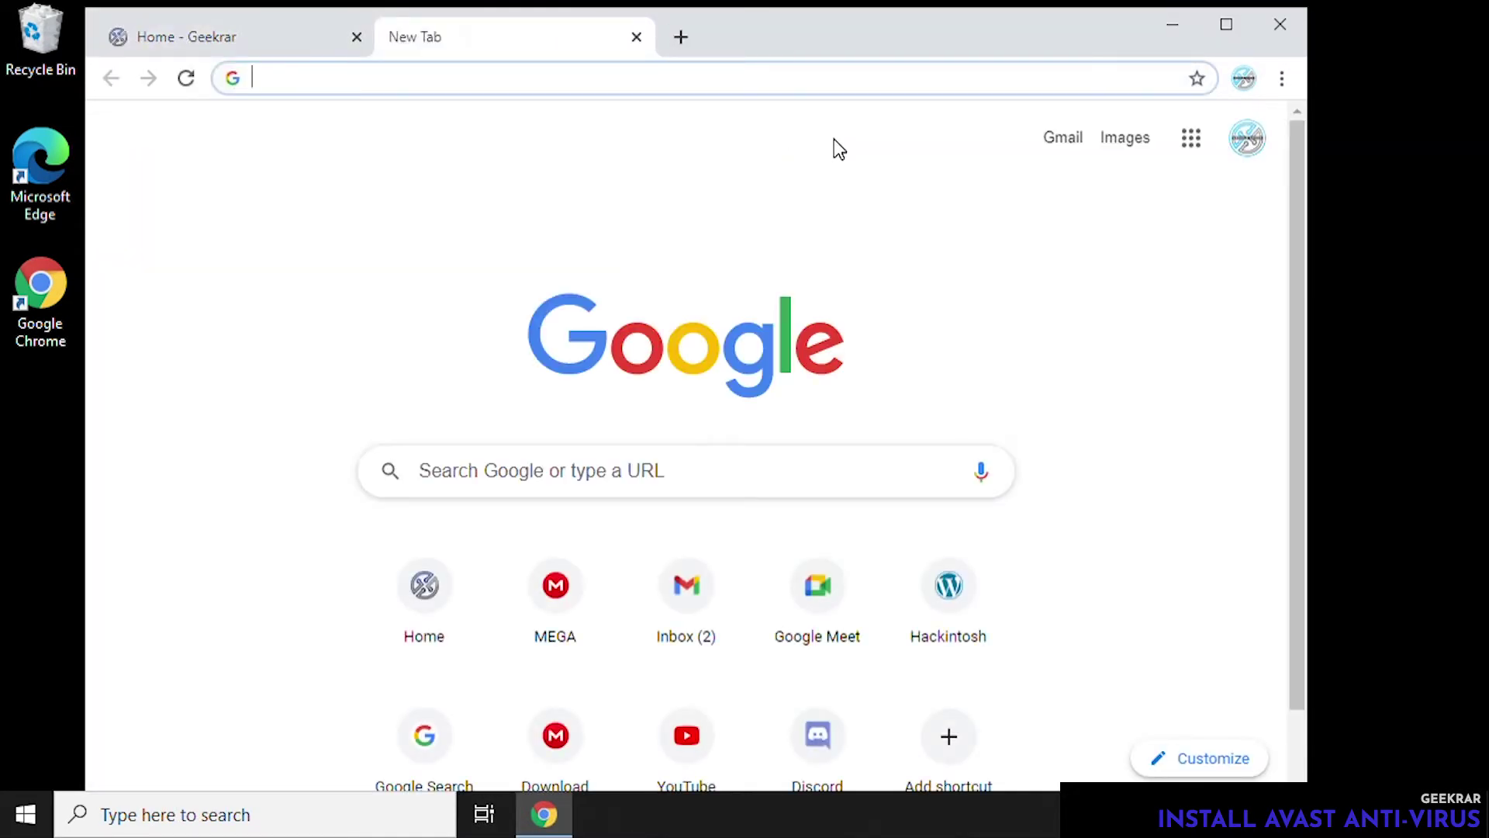
pyautogui.write('avast')
pyautogui.press('Return')
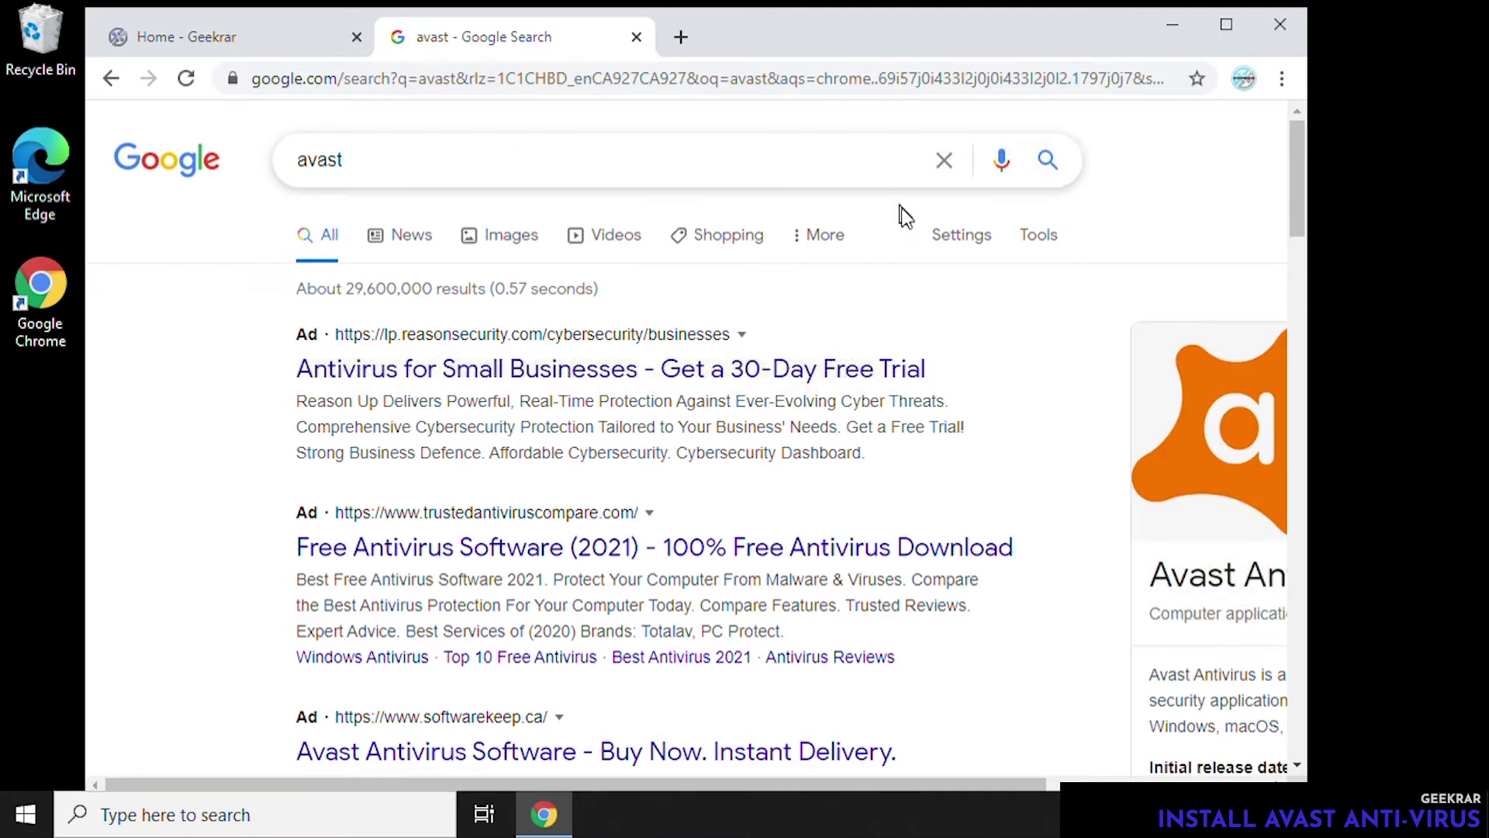
# - Open the avast.com result, accept its cookies, and download Free Protection
pyautogui.scroll(-3, 921, 253)
pyautogui.scroll(-6, 919, 261)
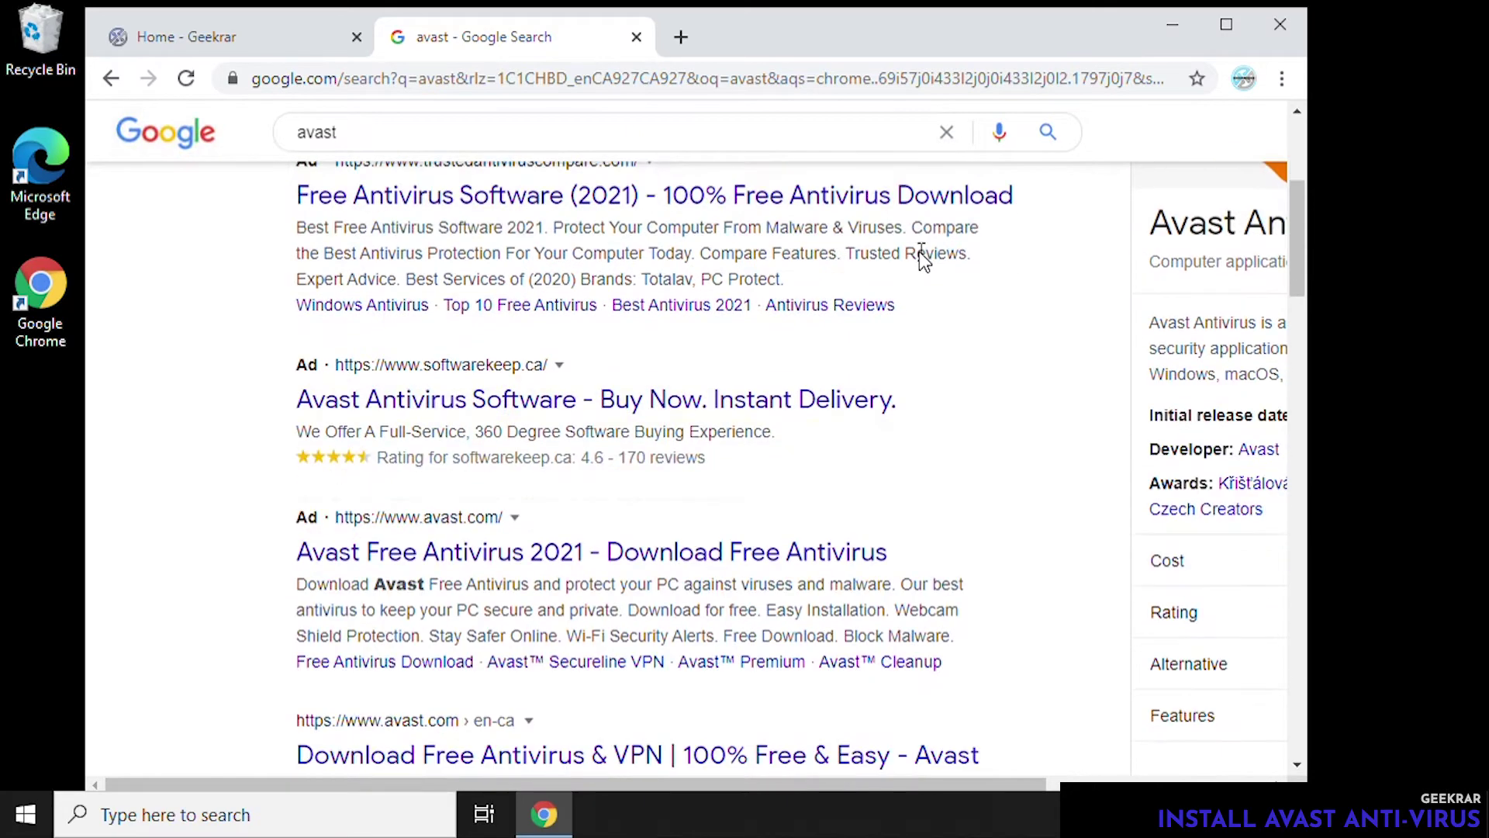
pyautogui.scroll(-1, 919, 251)
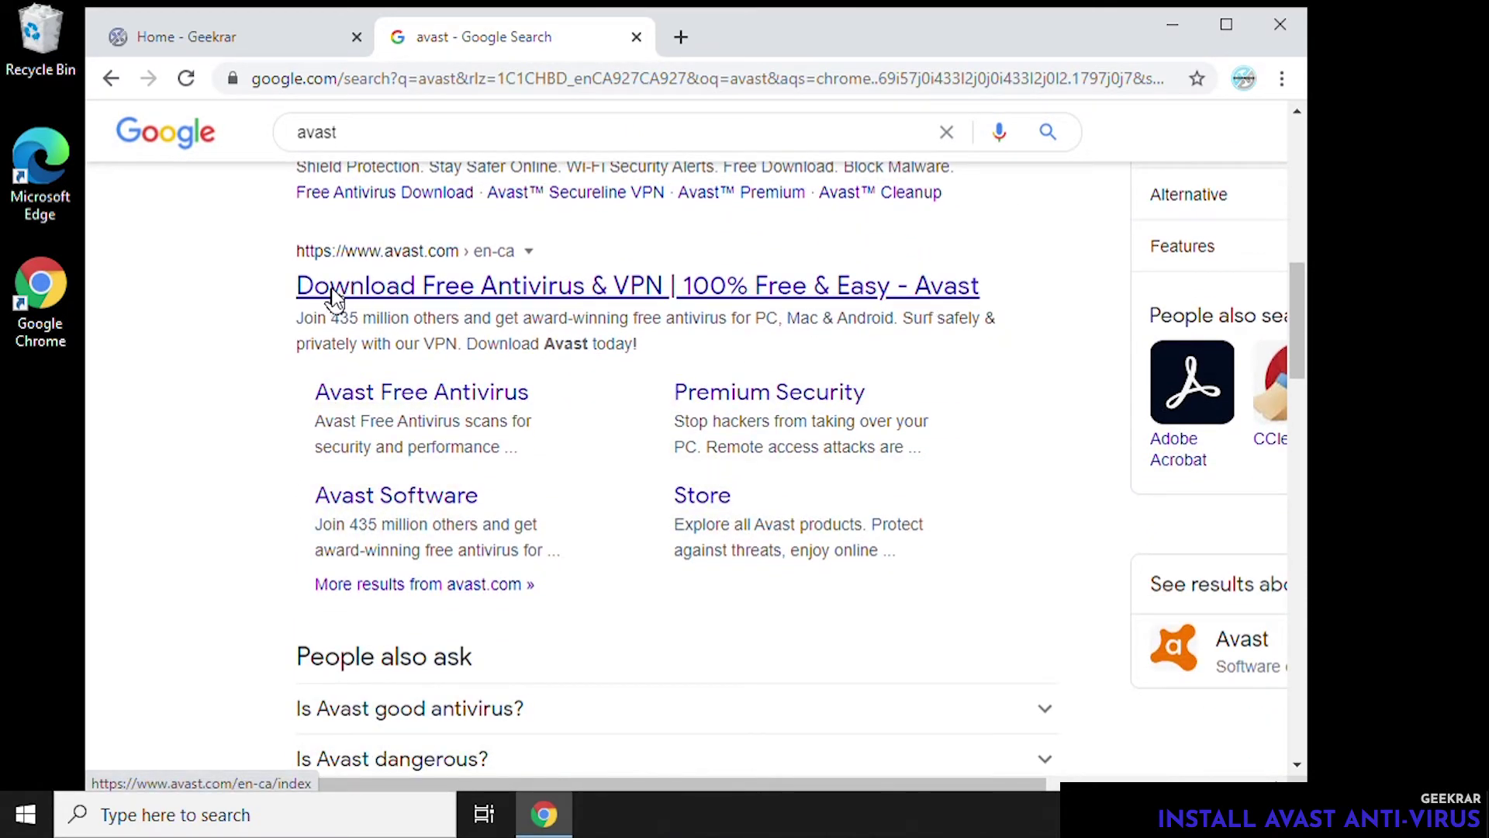
pyautogui.click(417, 294)
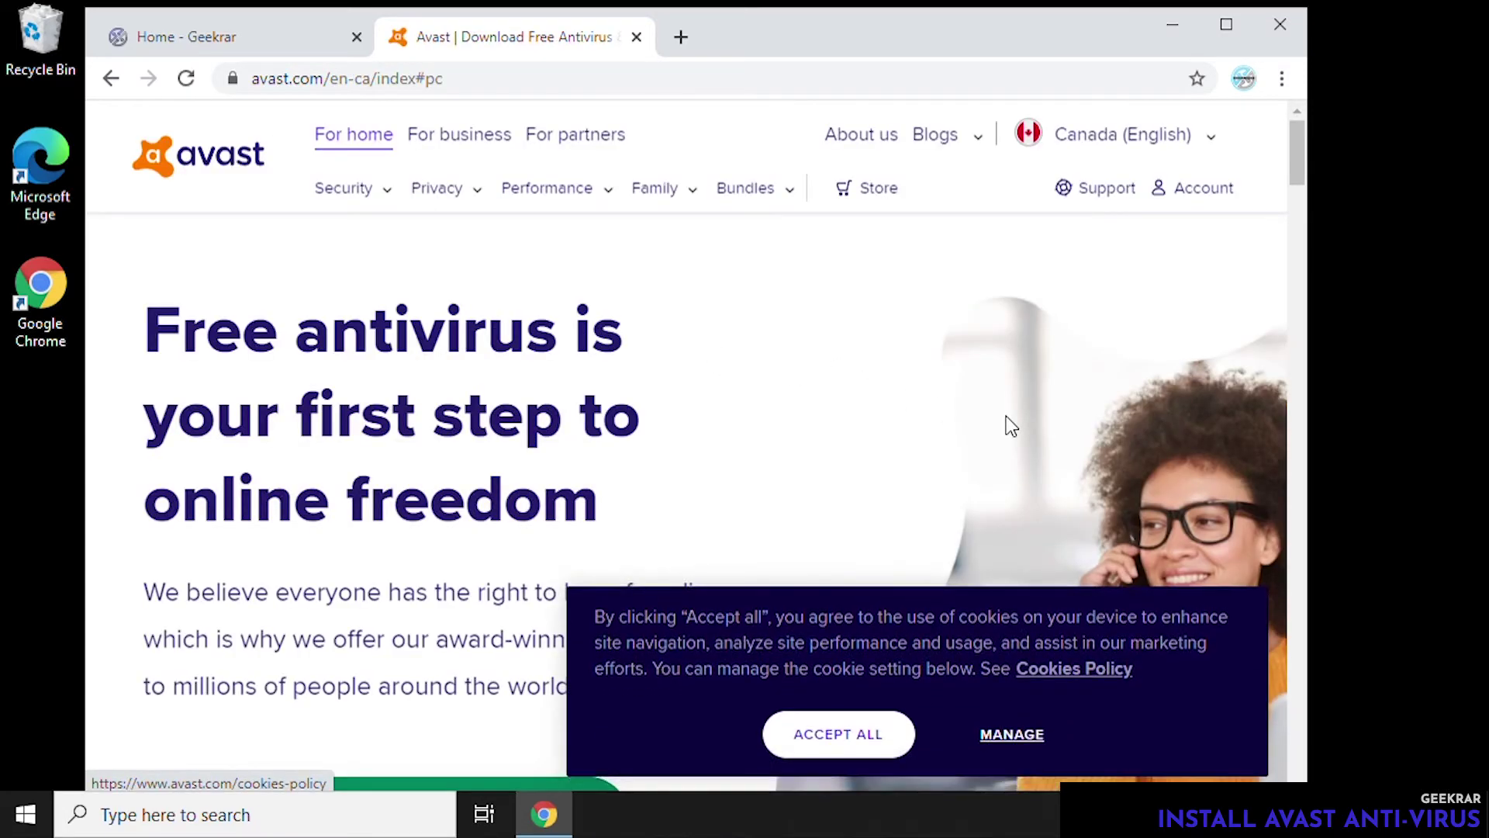
pyautogui.click(840, 727)
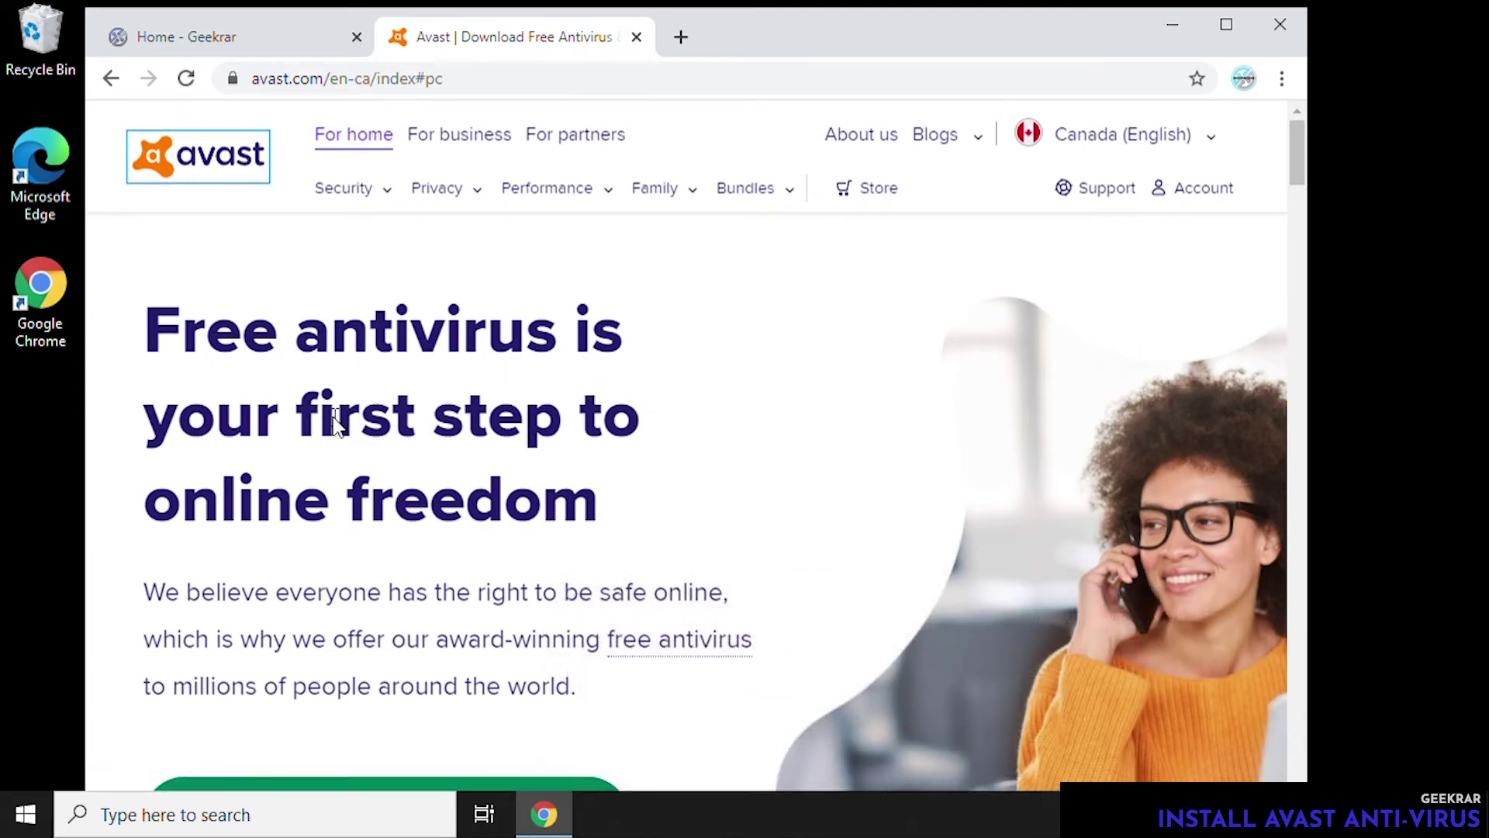
pyautogui.scroll(-3, 765, 522)
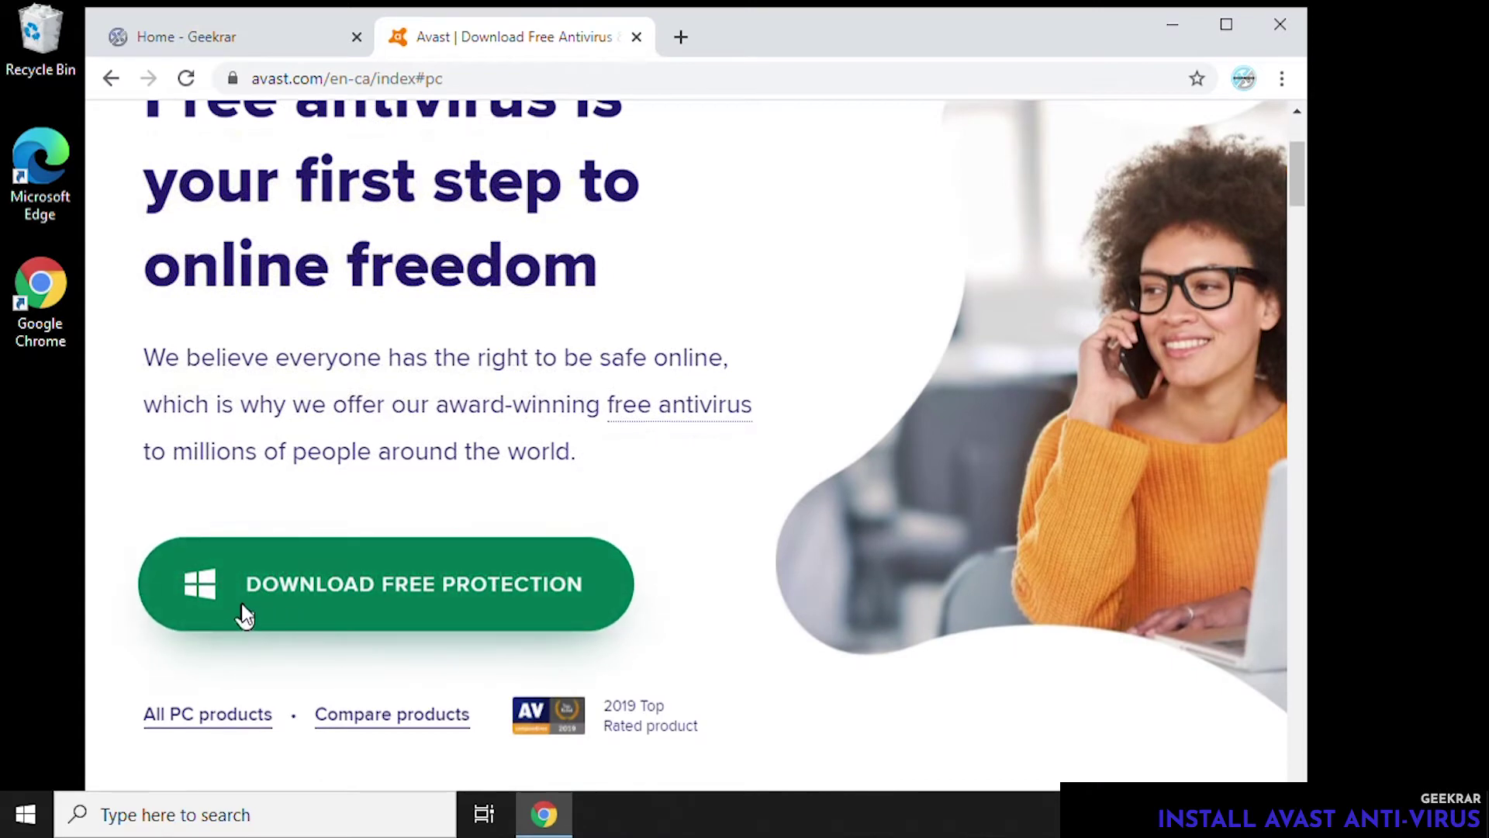
pyautogui.click(494, 612)
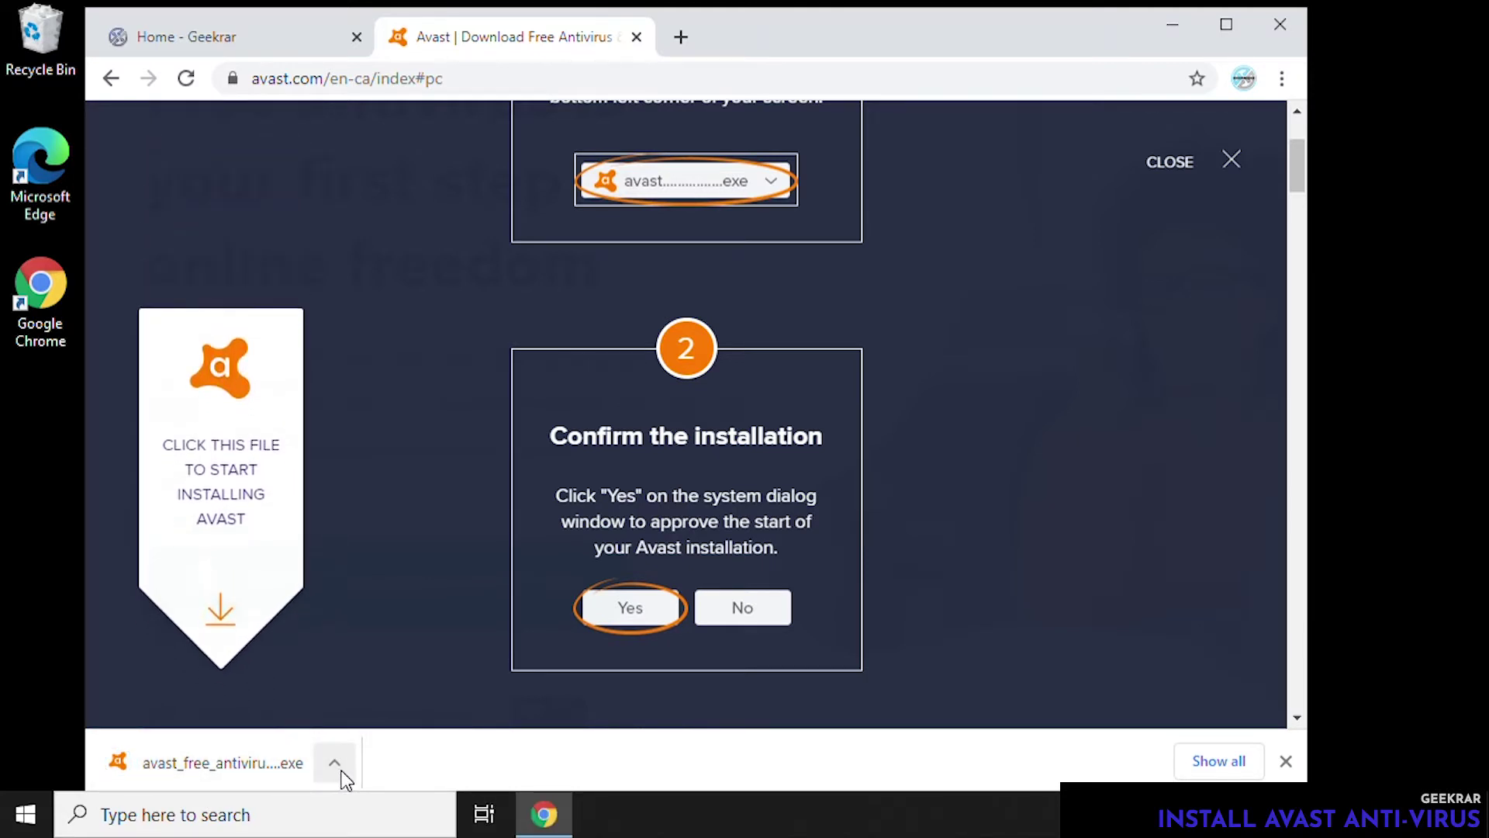
# - Run the downloaded avast_free_antivirus installer, approve the UAC prompt, and minimise Chrome
pyautogui.click(238, 763)
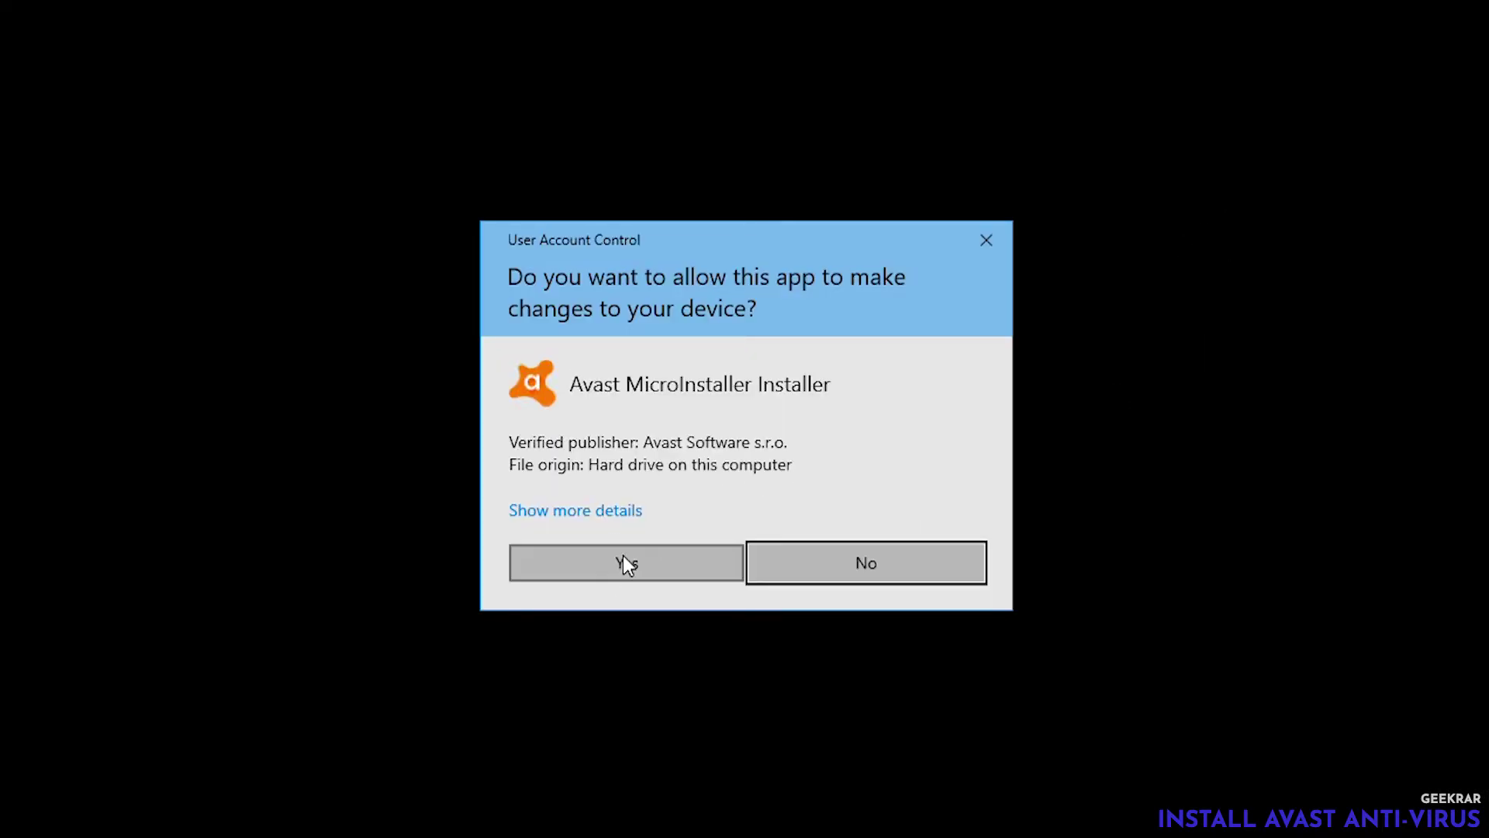
pyautogui.click(625, 561)
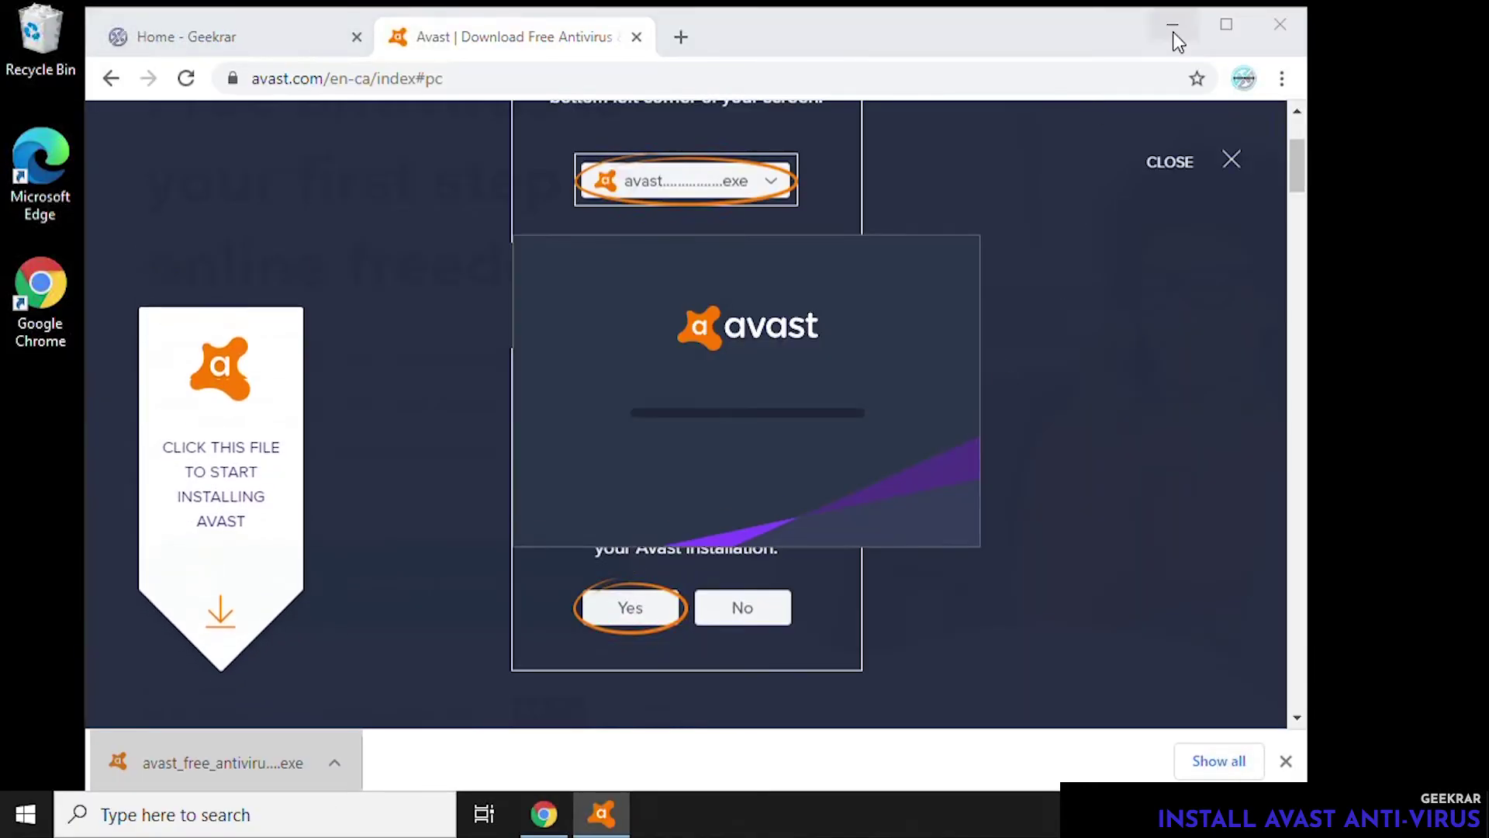
pyautogui.click(1174, 29)
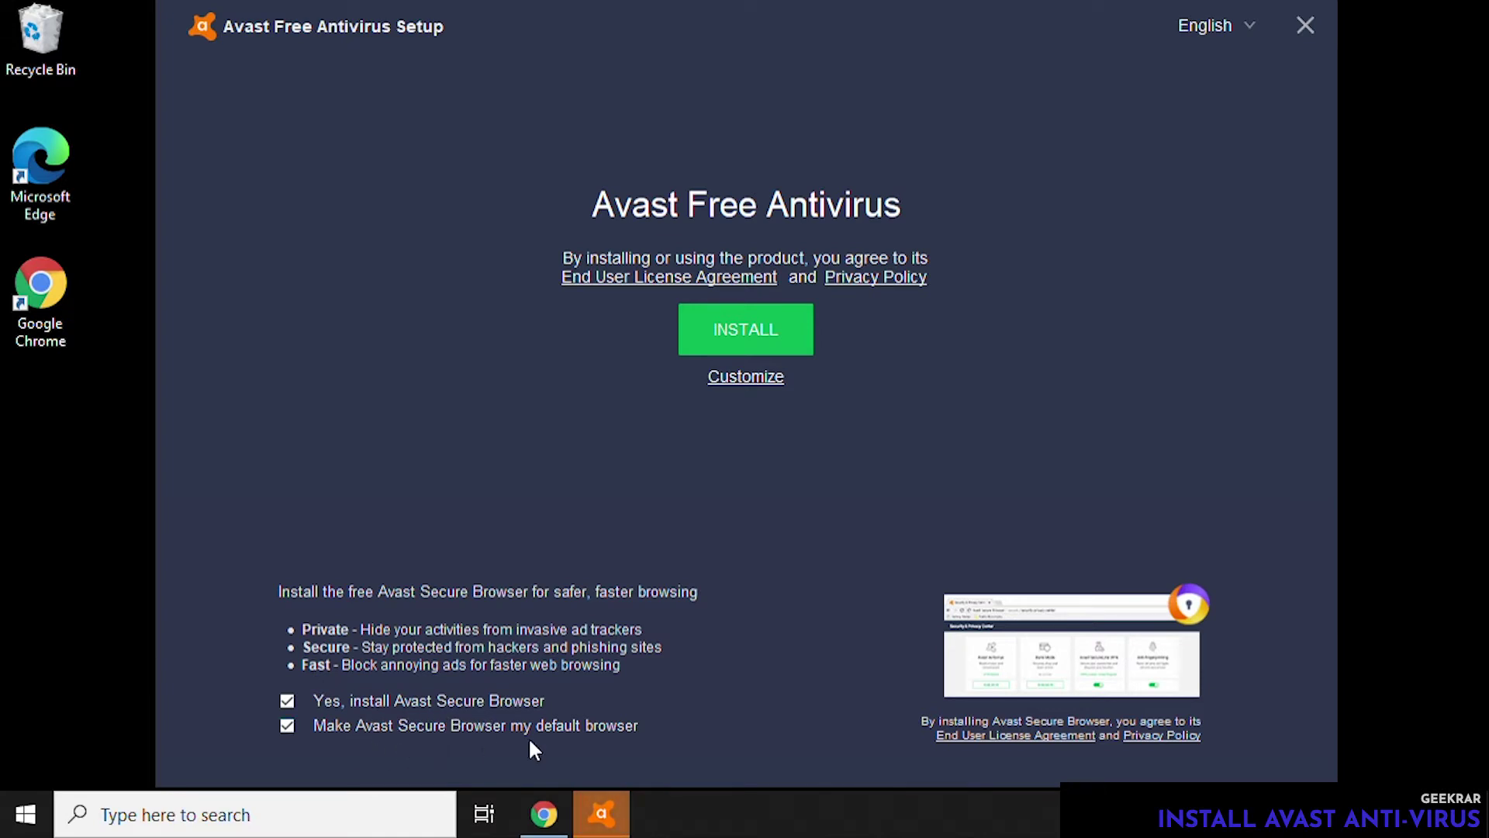
# - Untick the 'Yes, install Avast Secure Browser' option on the setup screen
pyautogui.click(287, 701)
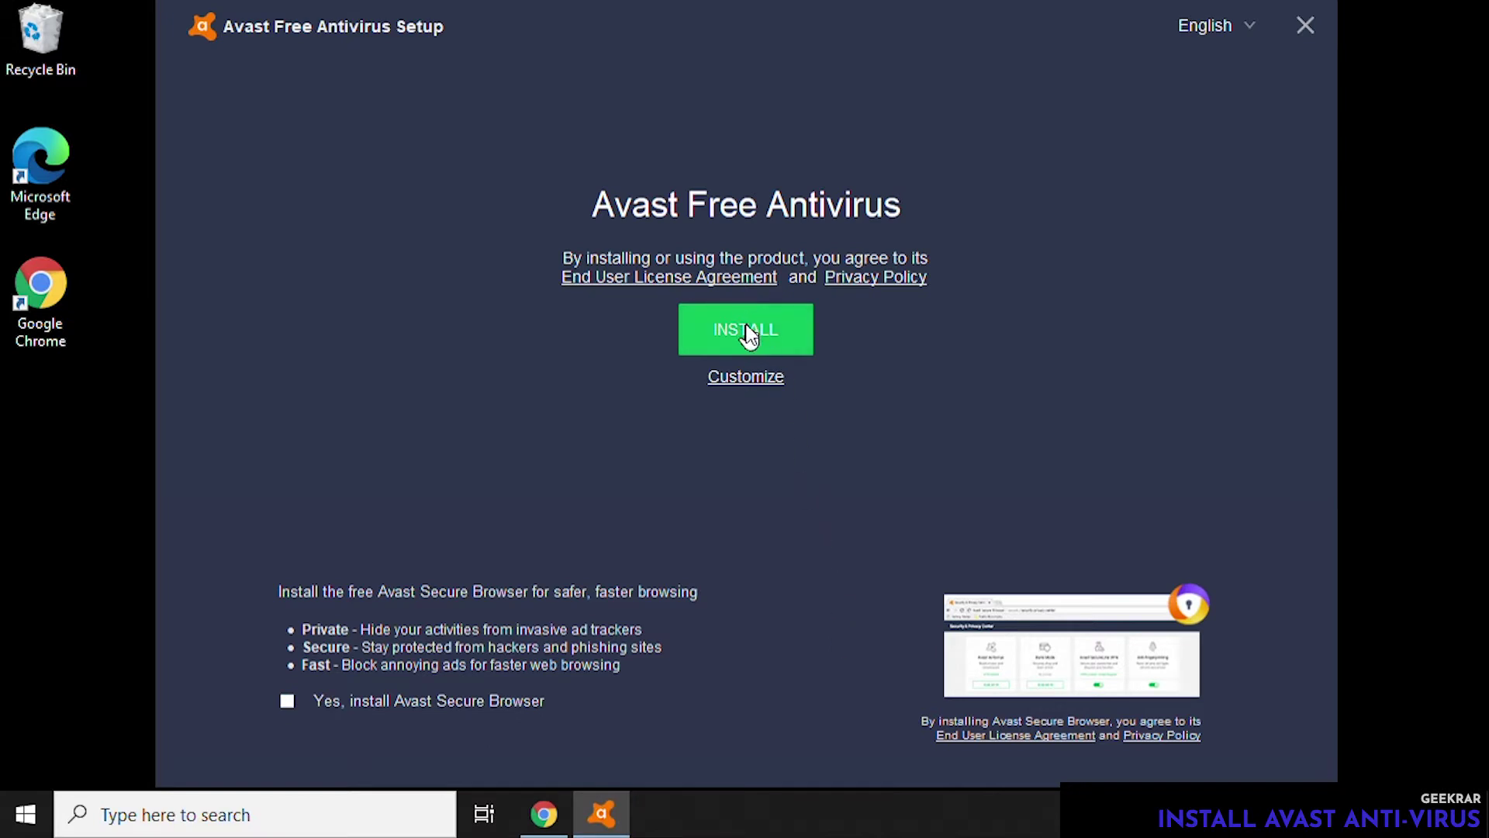
# - Under Customize, try Minimal protection, revert to Recommended protection, and start the installation
pyautogui.click(746, 378)
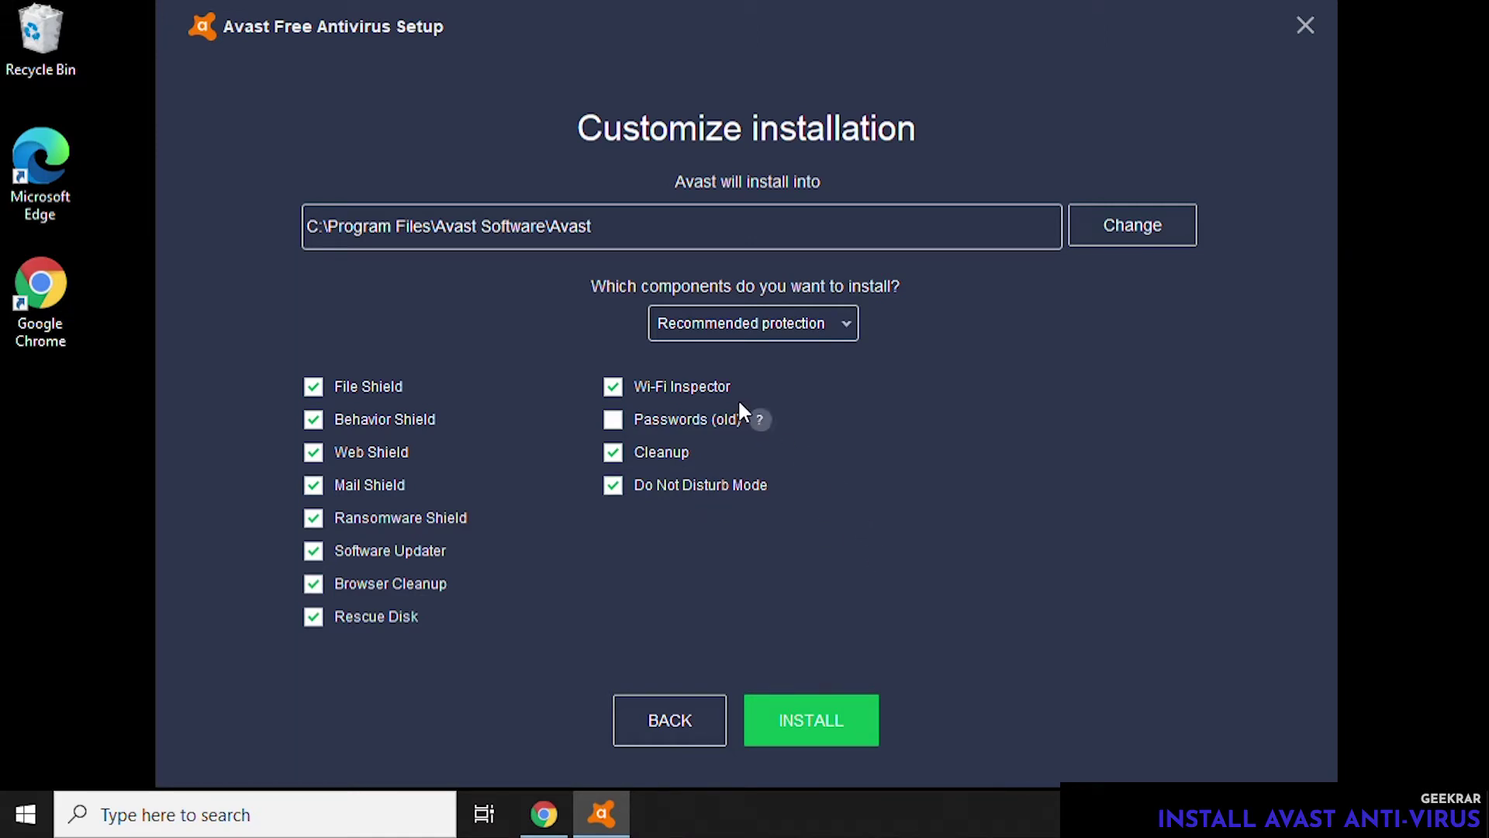
pyautogui.click(783, 324)
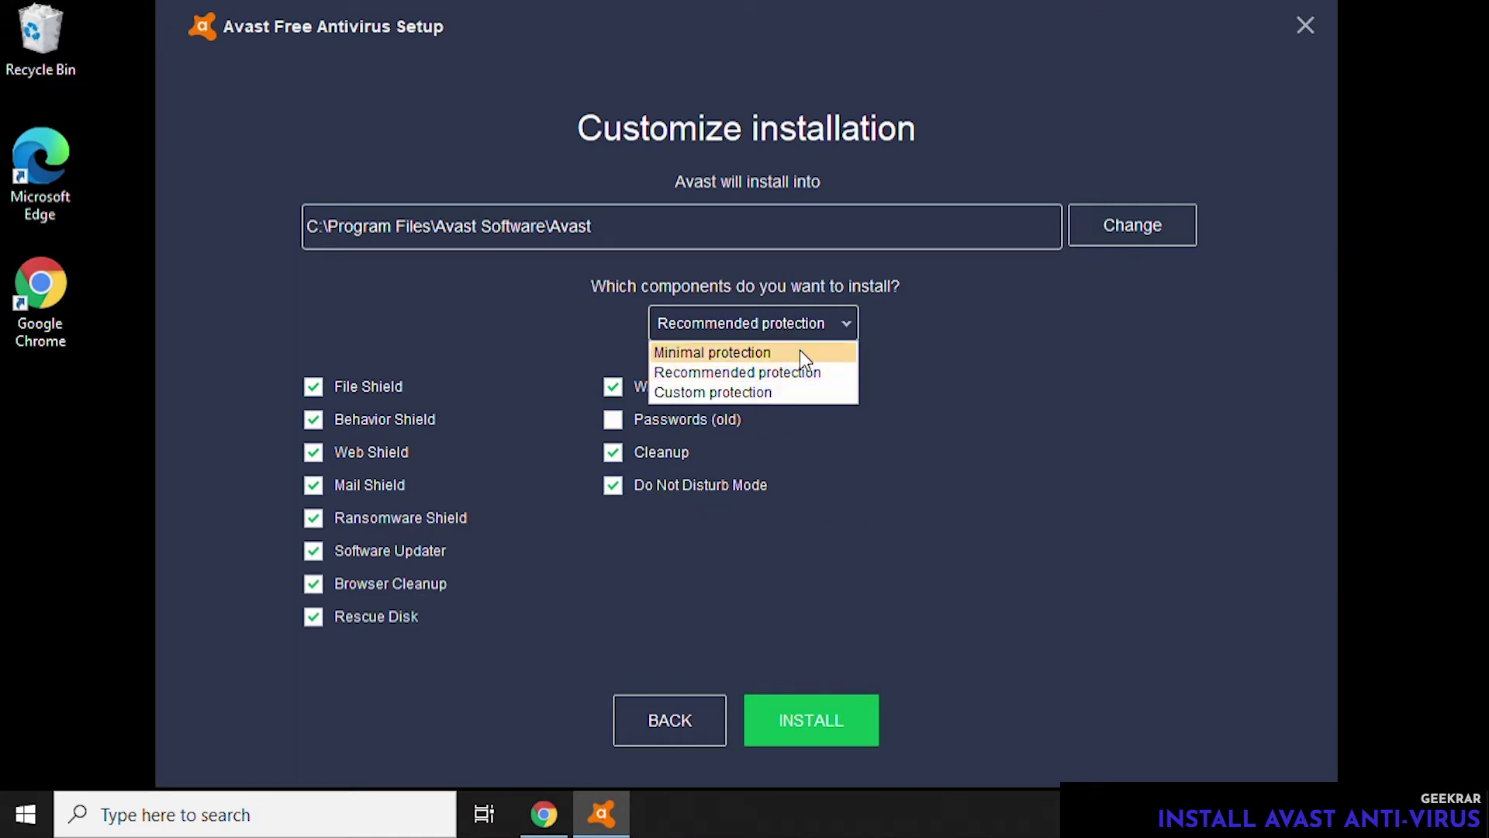
pyautogui.click(799, 350)
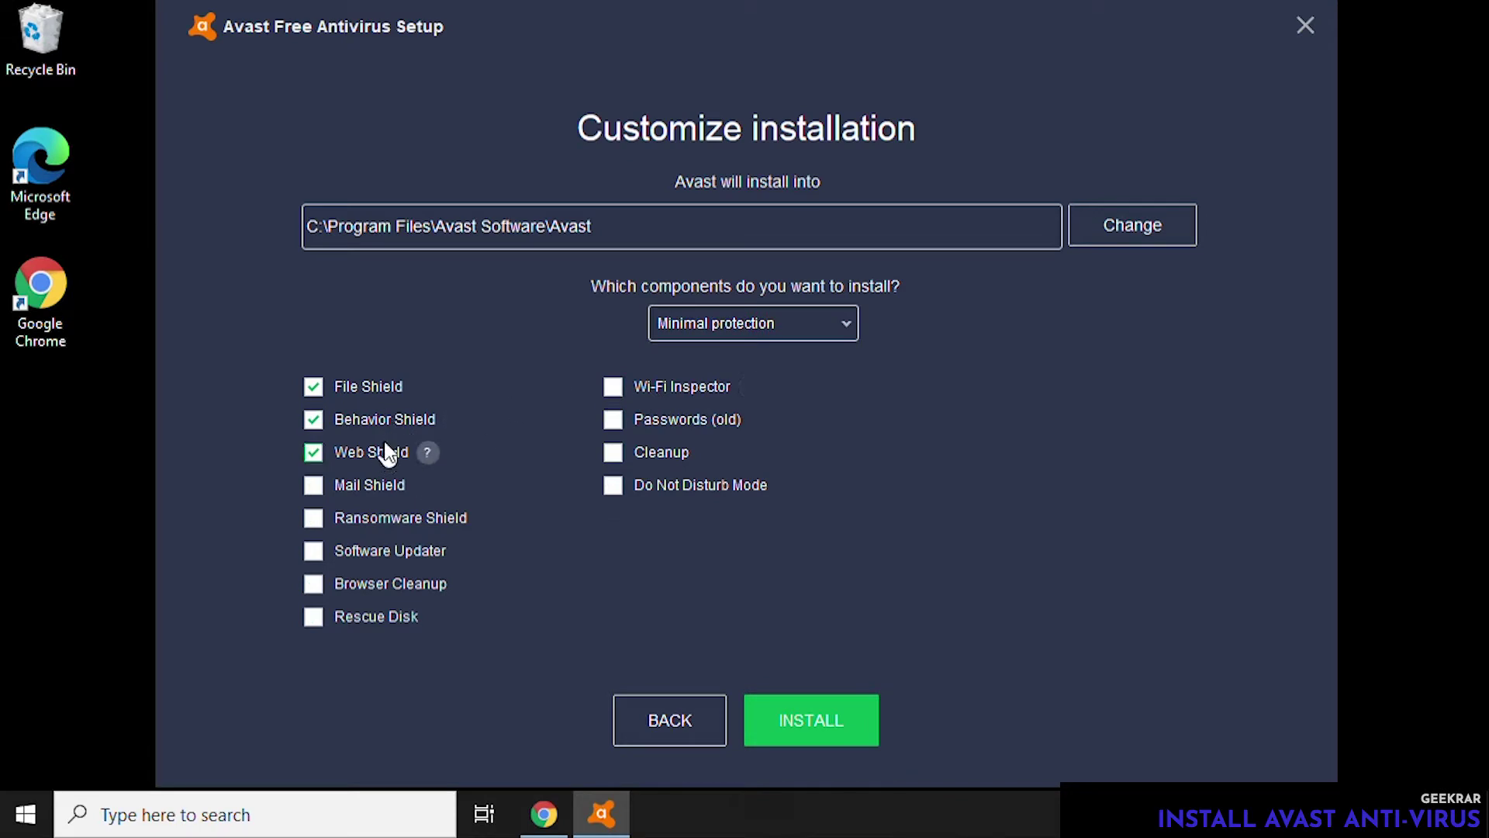
pyautogui.click(715, 319)
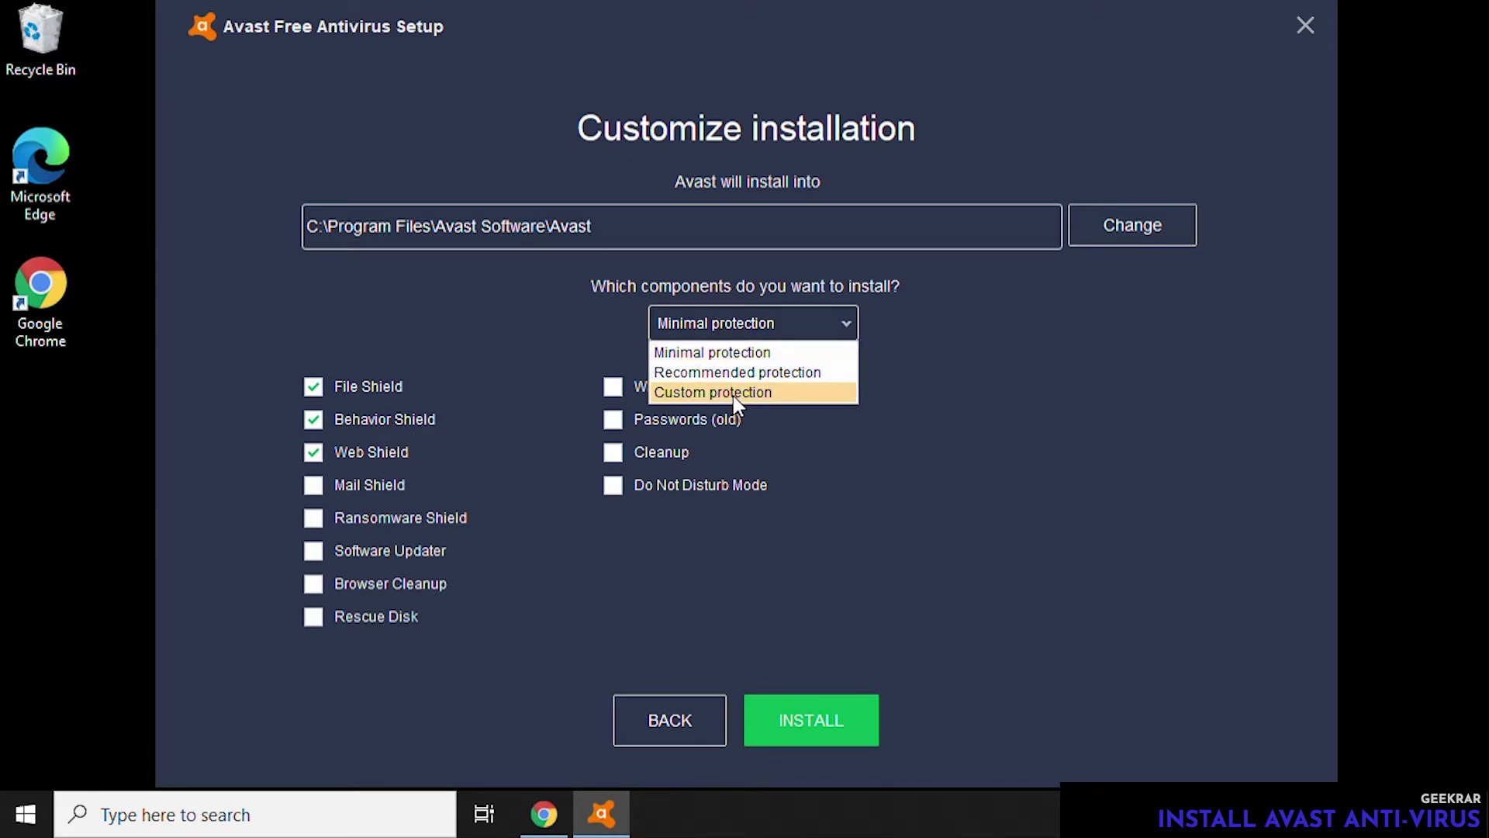
pyautogui.click(746, 374)
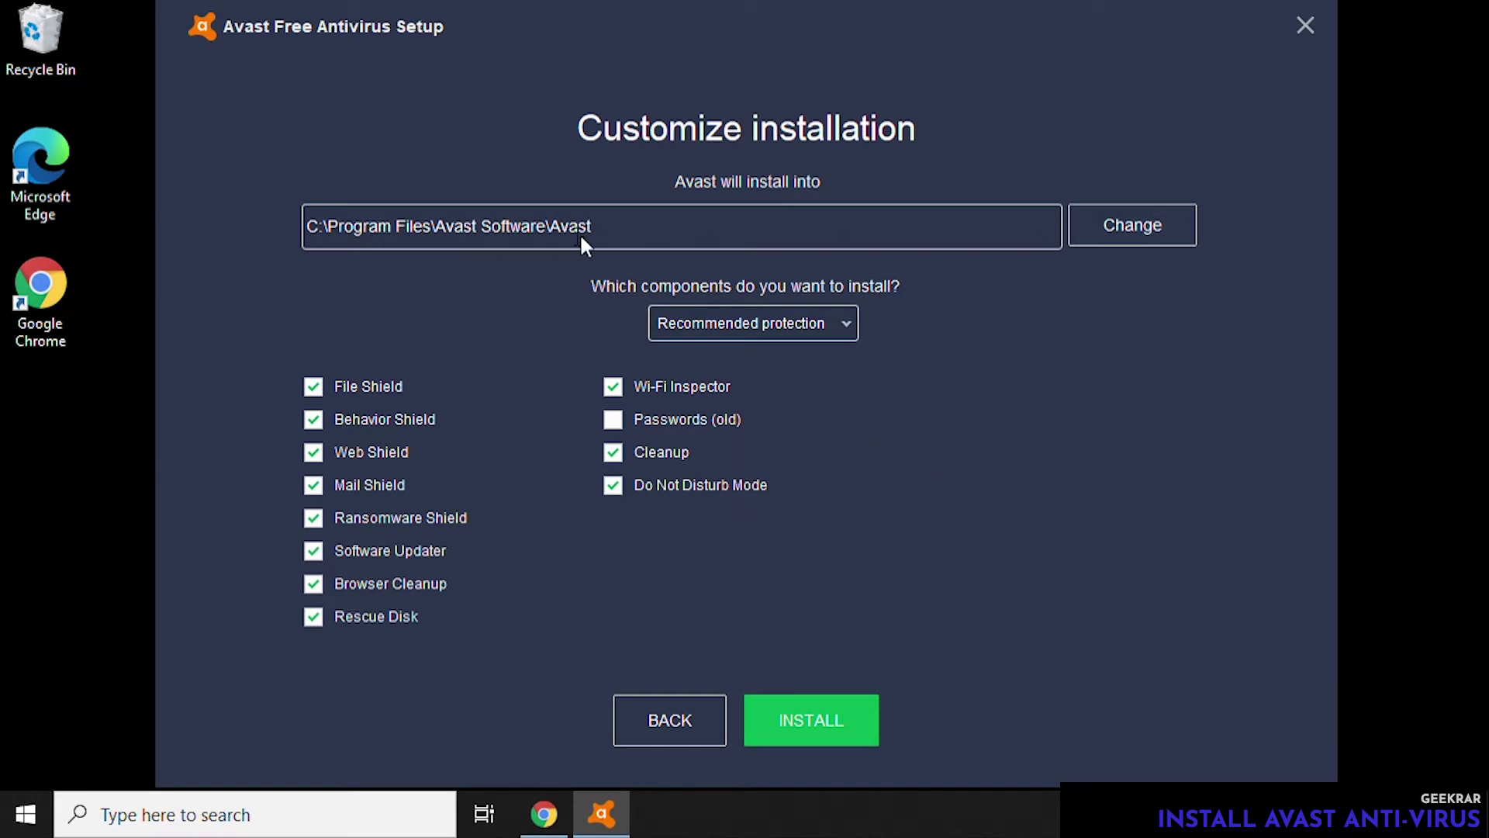
pyautogui.click(799, 718)
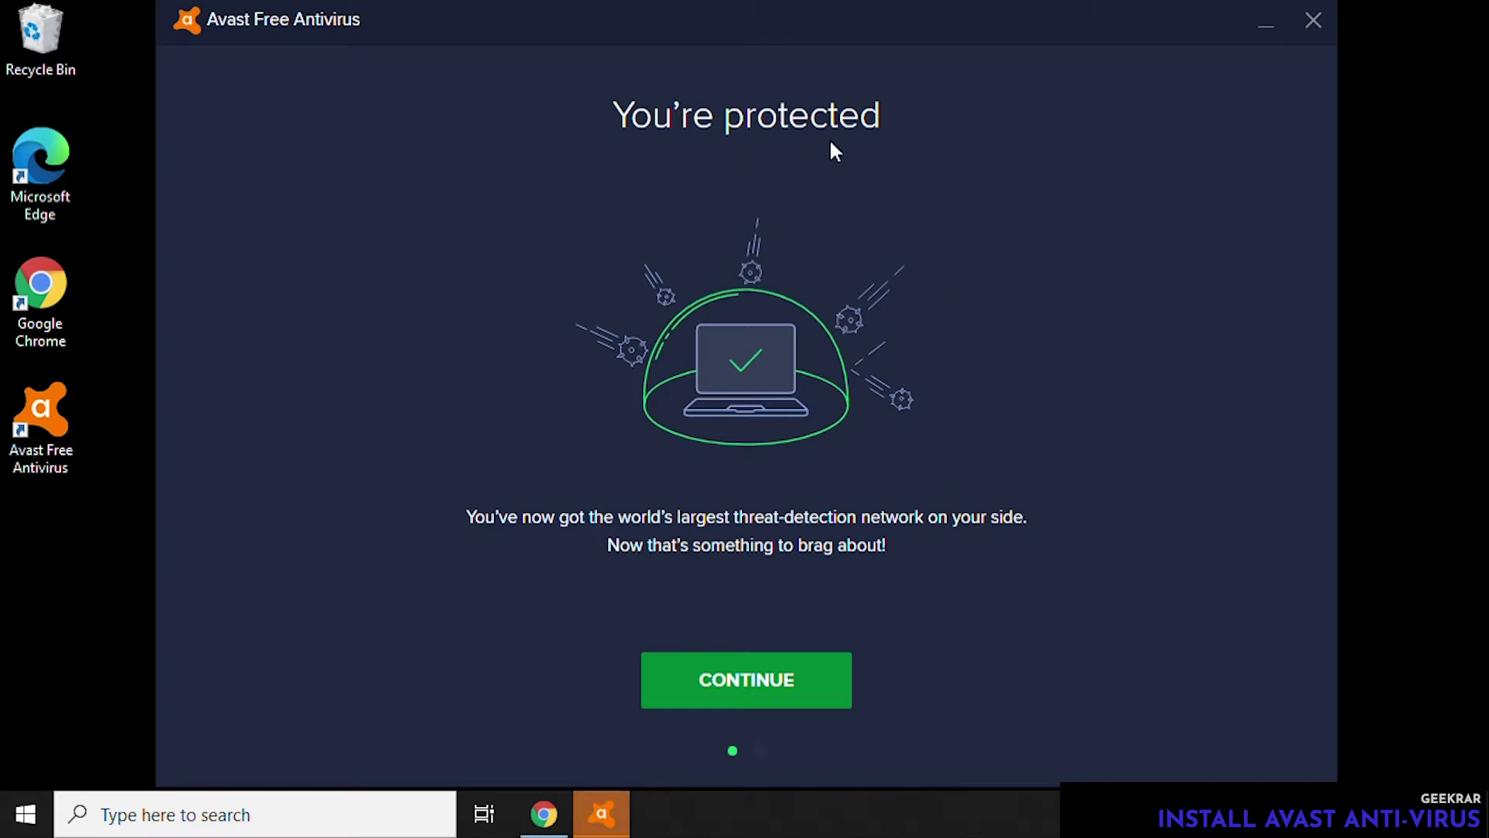
# - Start the first Smart Scan and advance through the outdated apps and malware checks
pyautogui.click(774, 684)
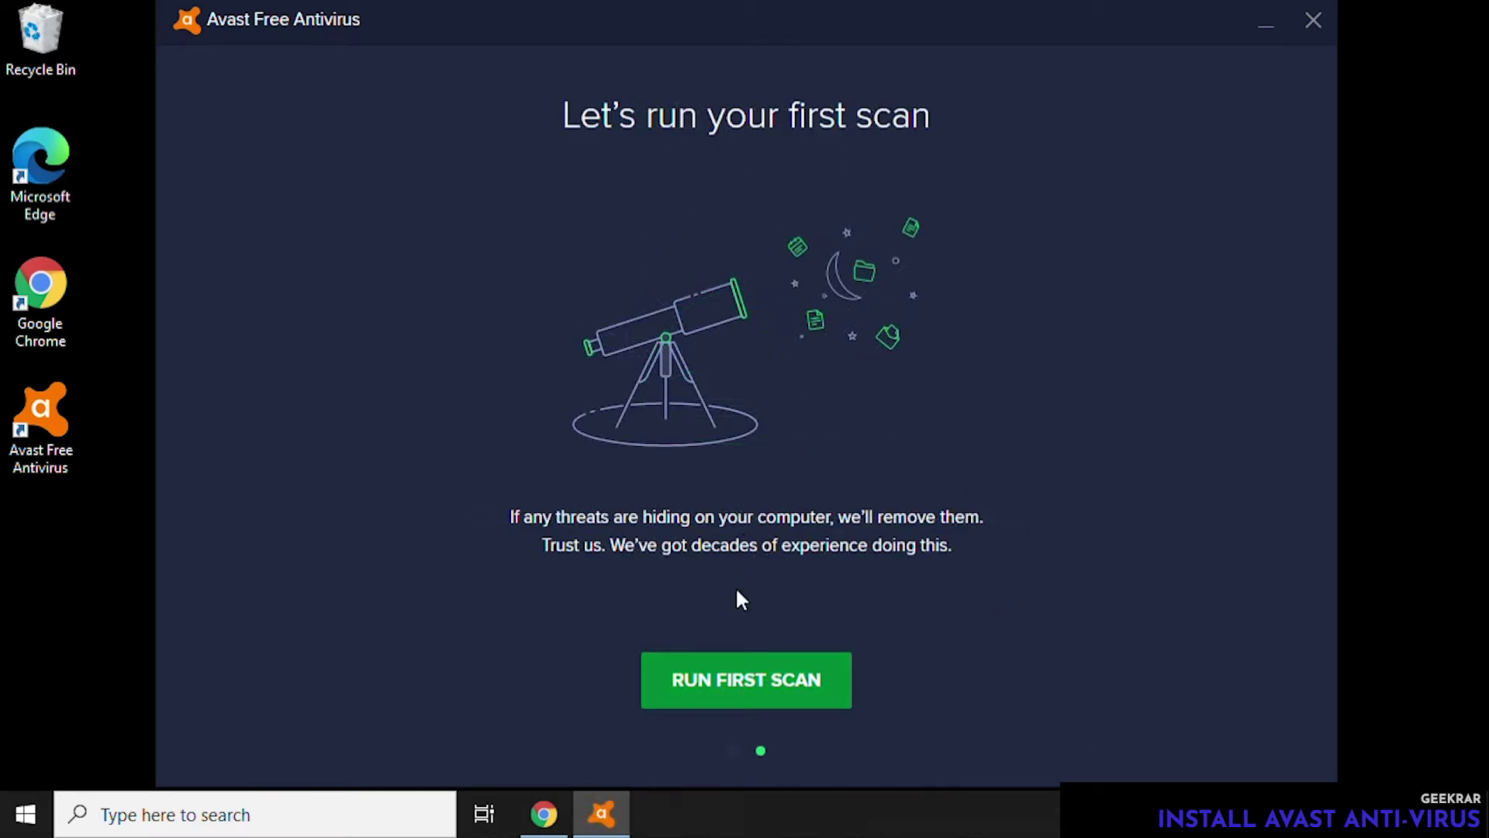
pyautogui.click(749, 687)
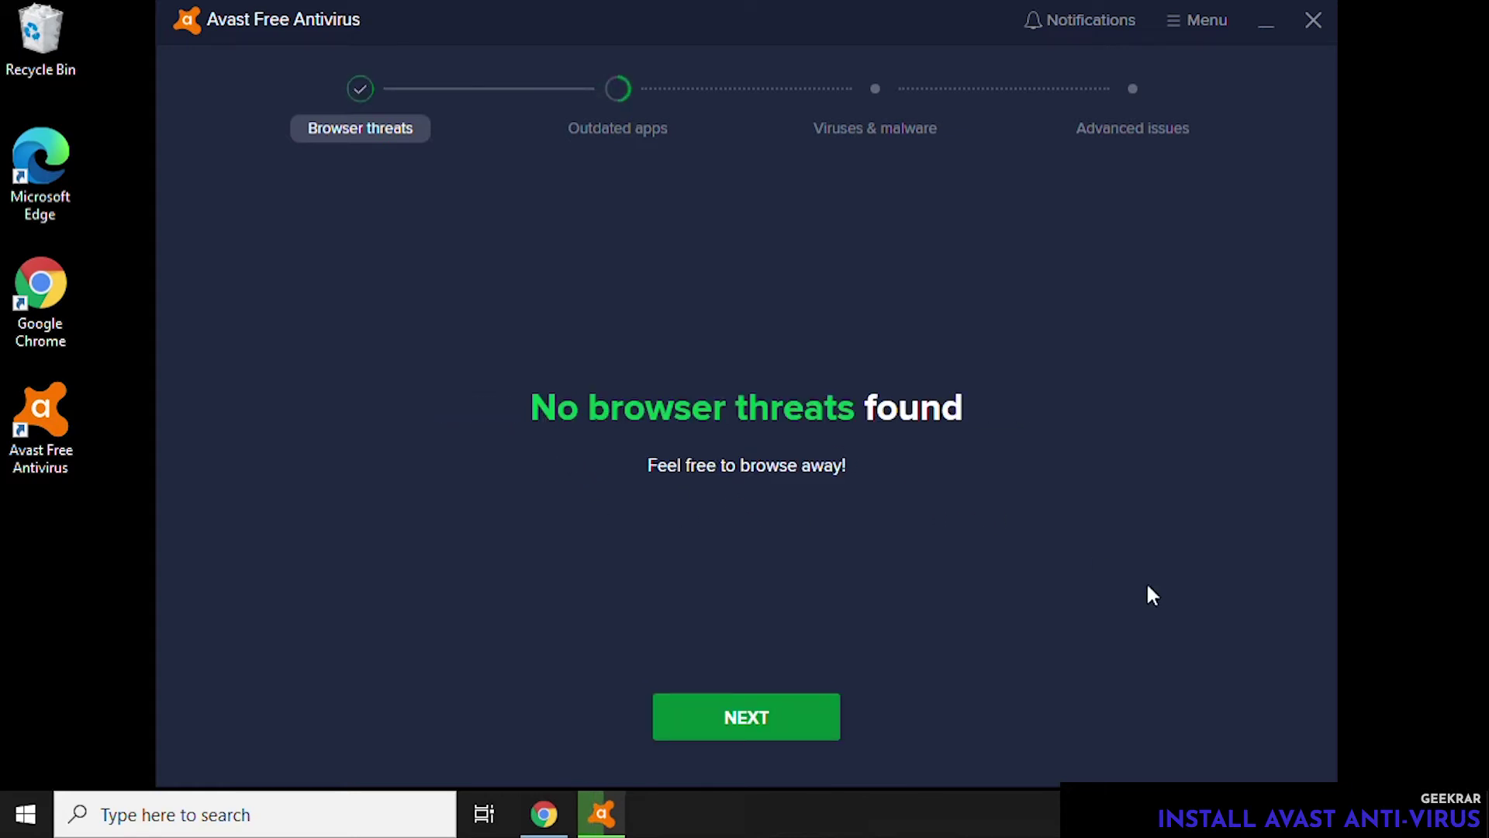
pyautogui.click(746, 717)
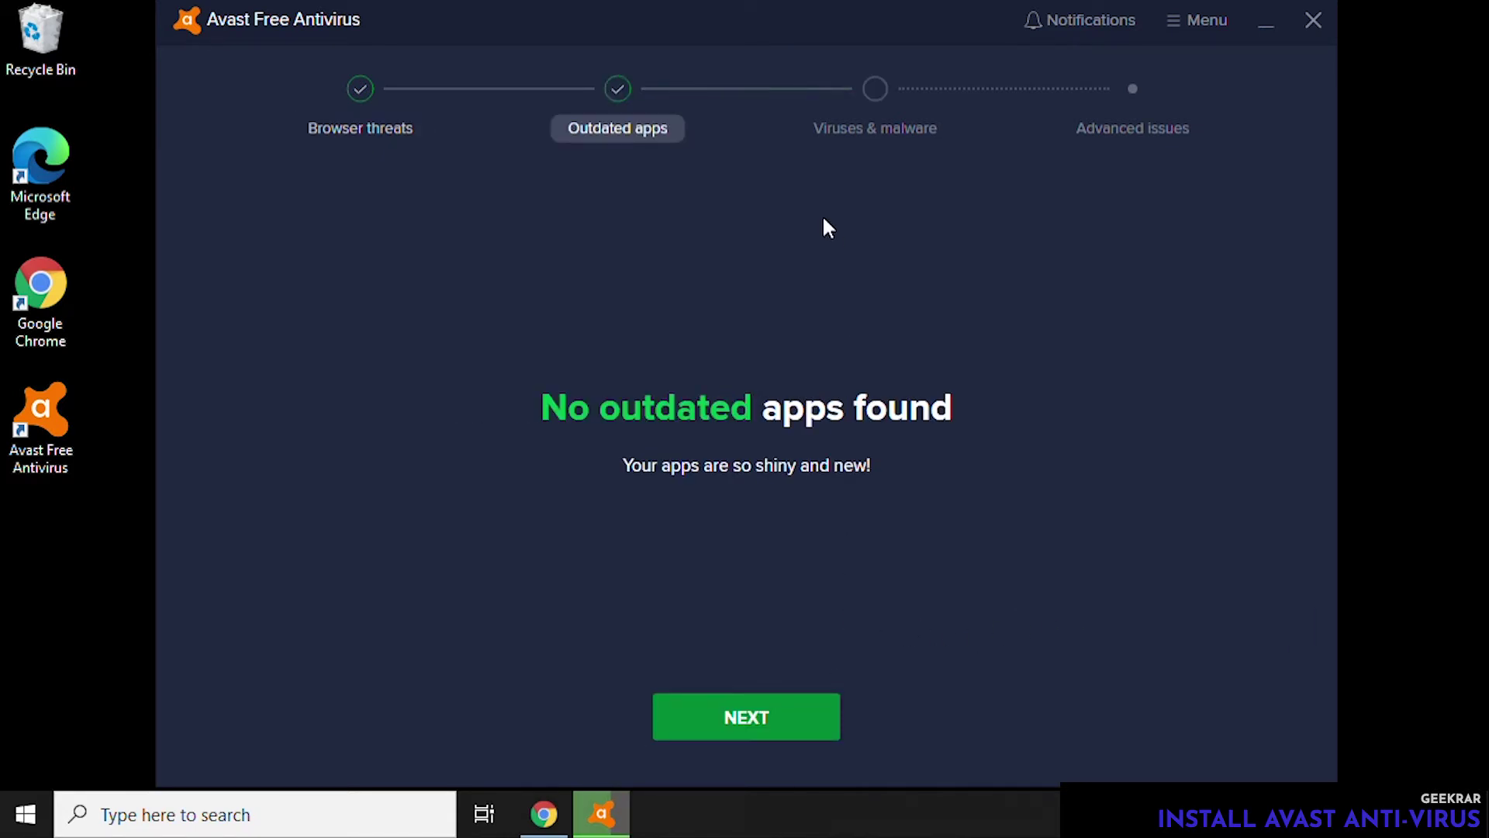
pyautogui.click(810, 716)
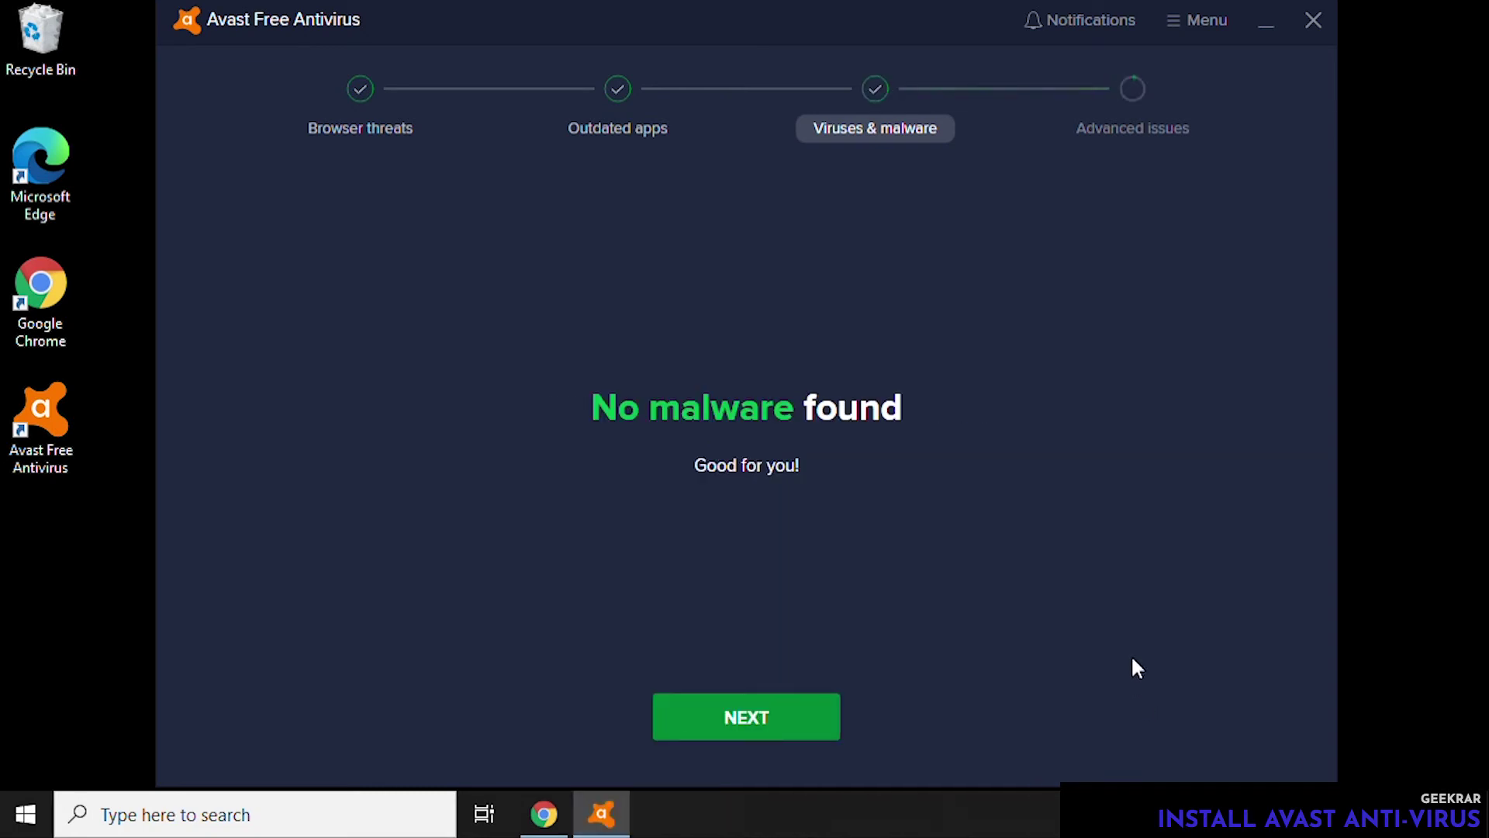
# - View the basic firewall issue details, then skip both advanced issues
pyautogui.click(752, 714)
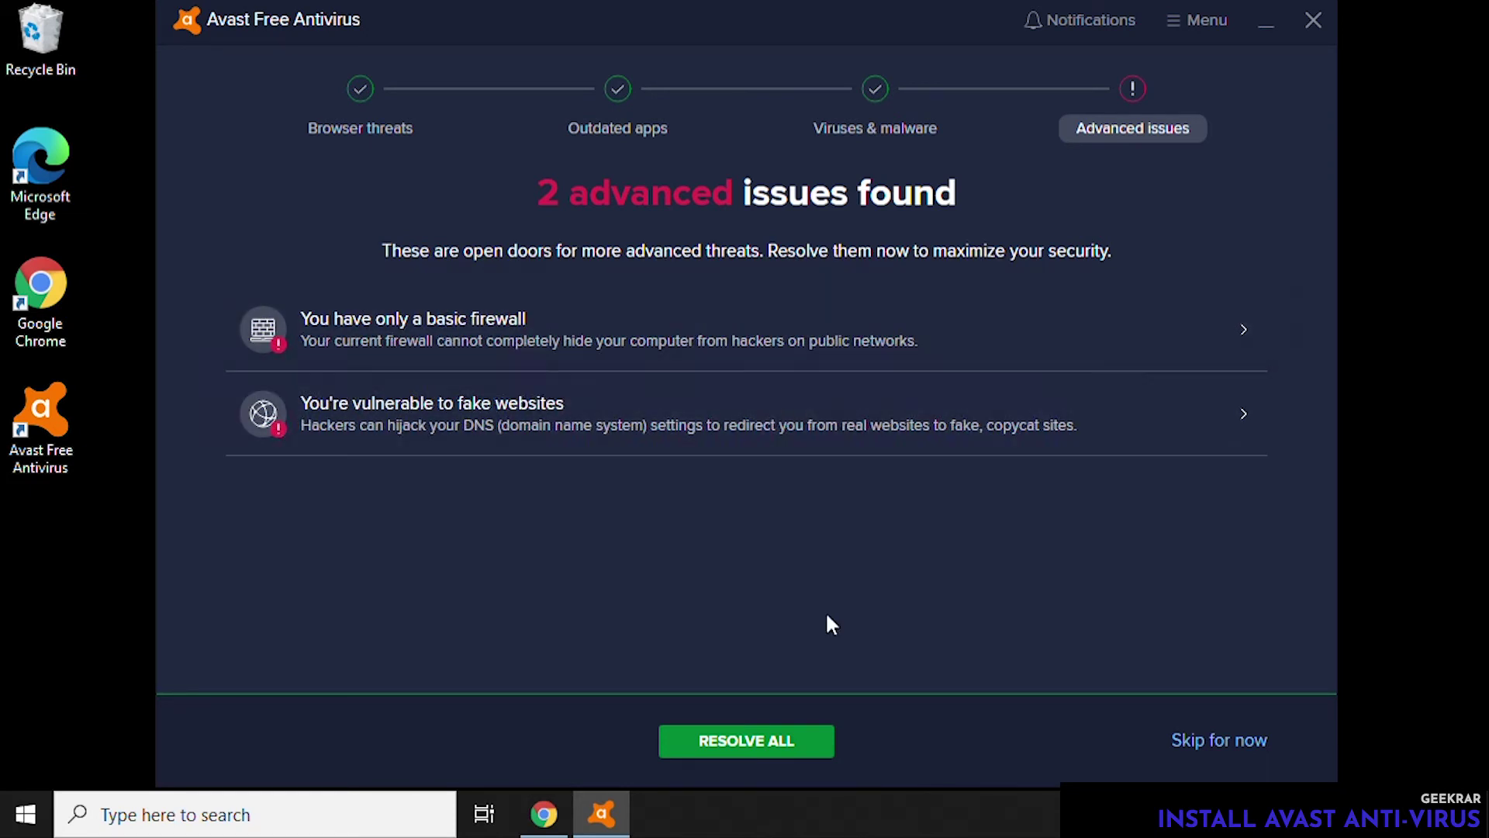
pyautogui.click(1206, 333)
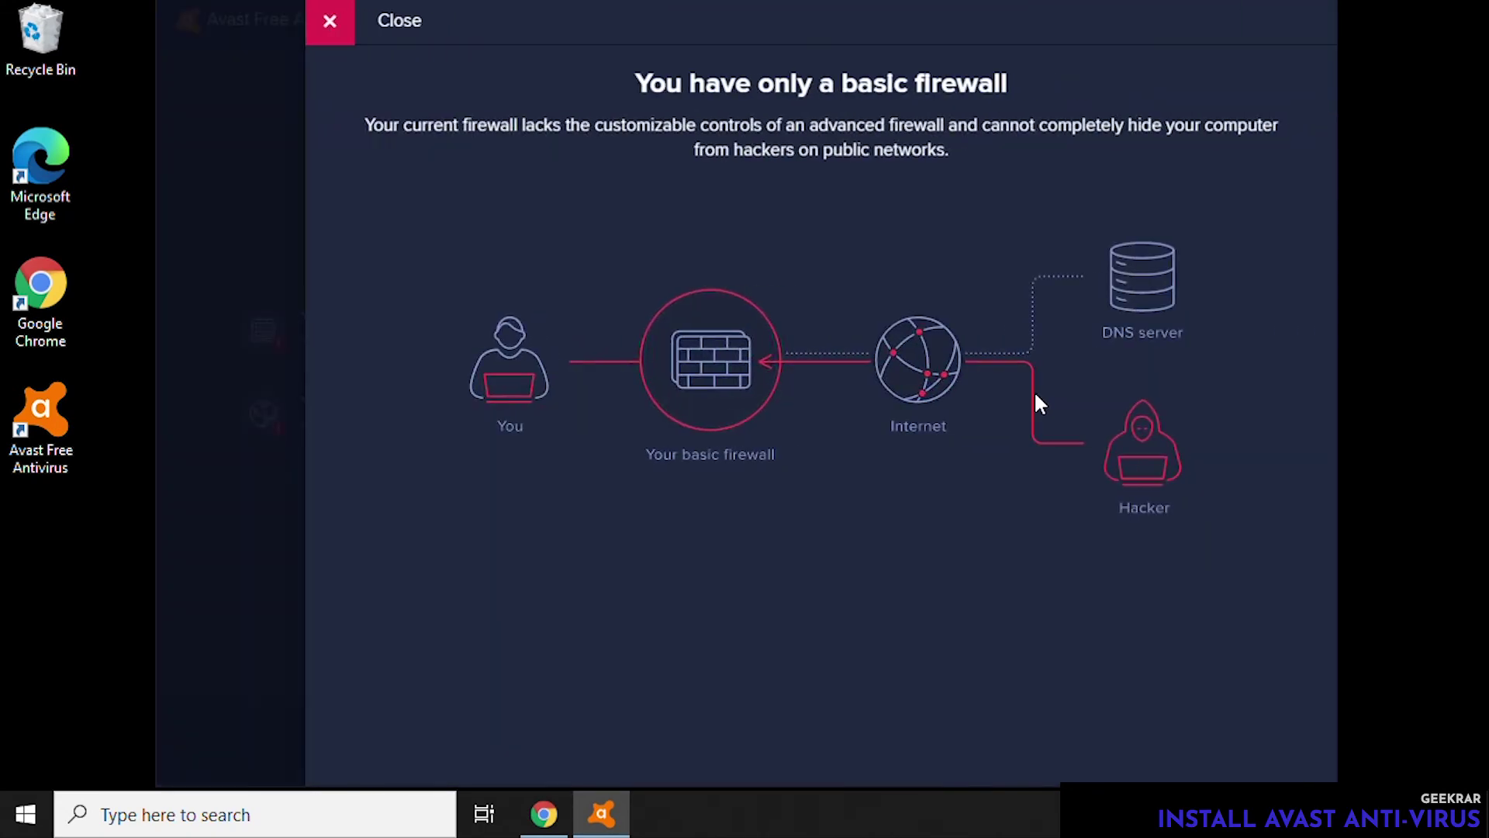
pyautogui.click(335, 31)
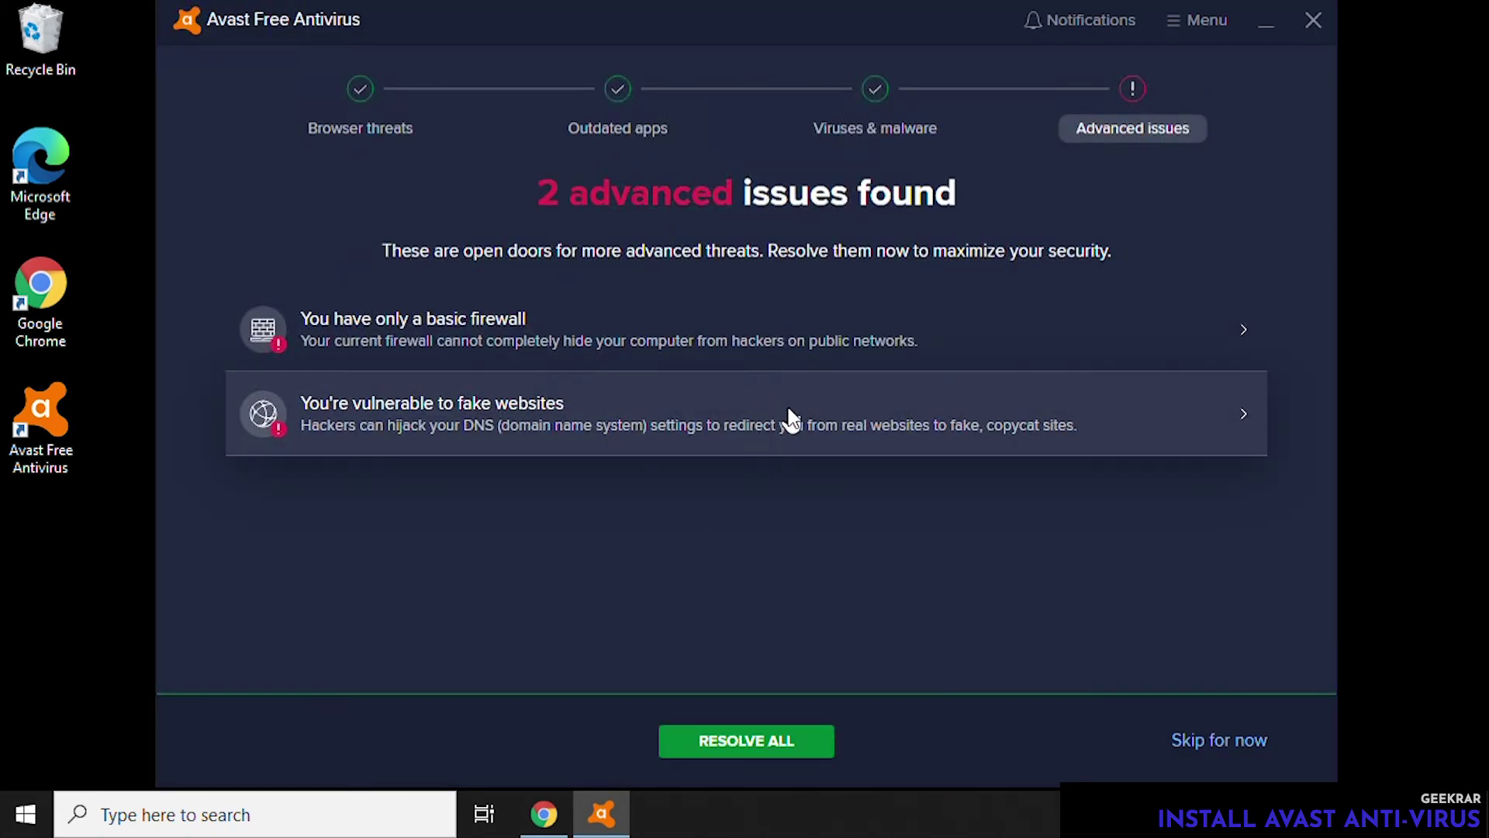
pyautogui.click(1216, 743)
pyautogui.click(689, 450)
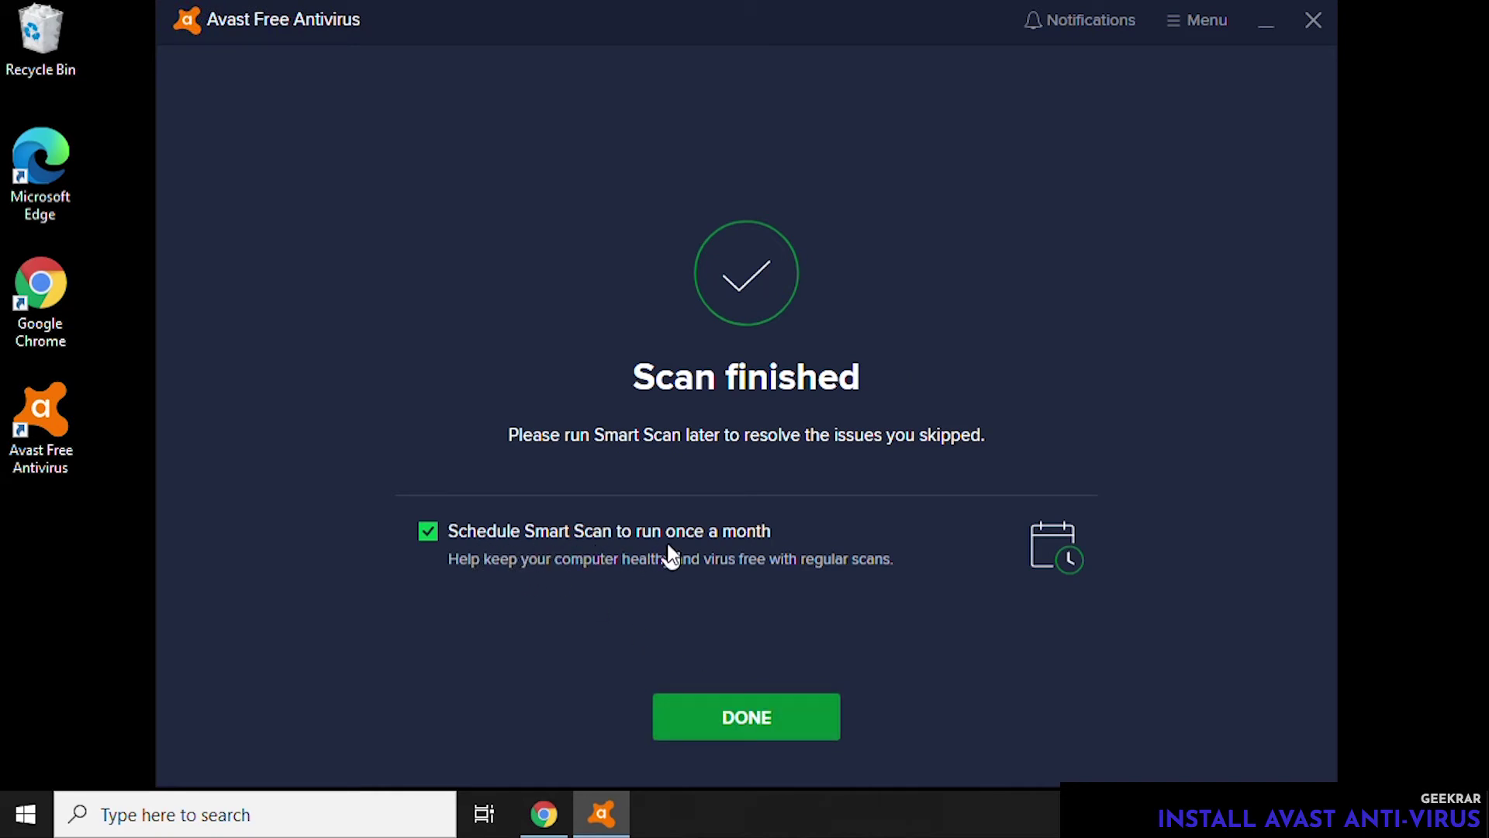
# - Finish the scan, ignore the mobile app offer, and close the welcome tip
pyautogui.click(763, 733)
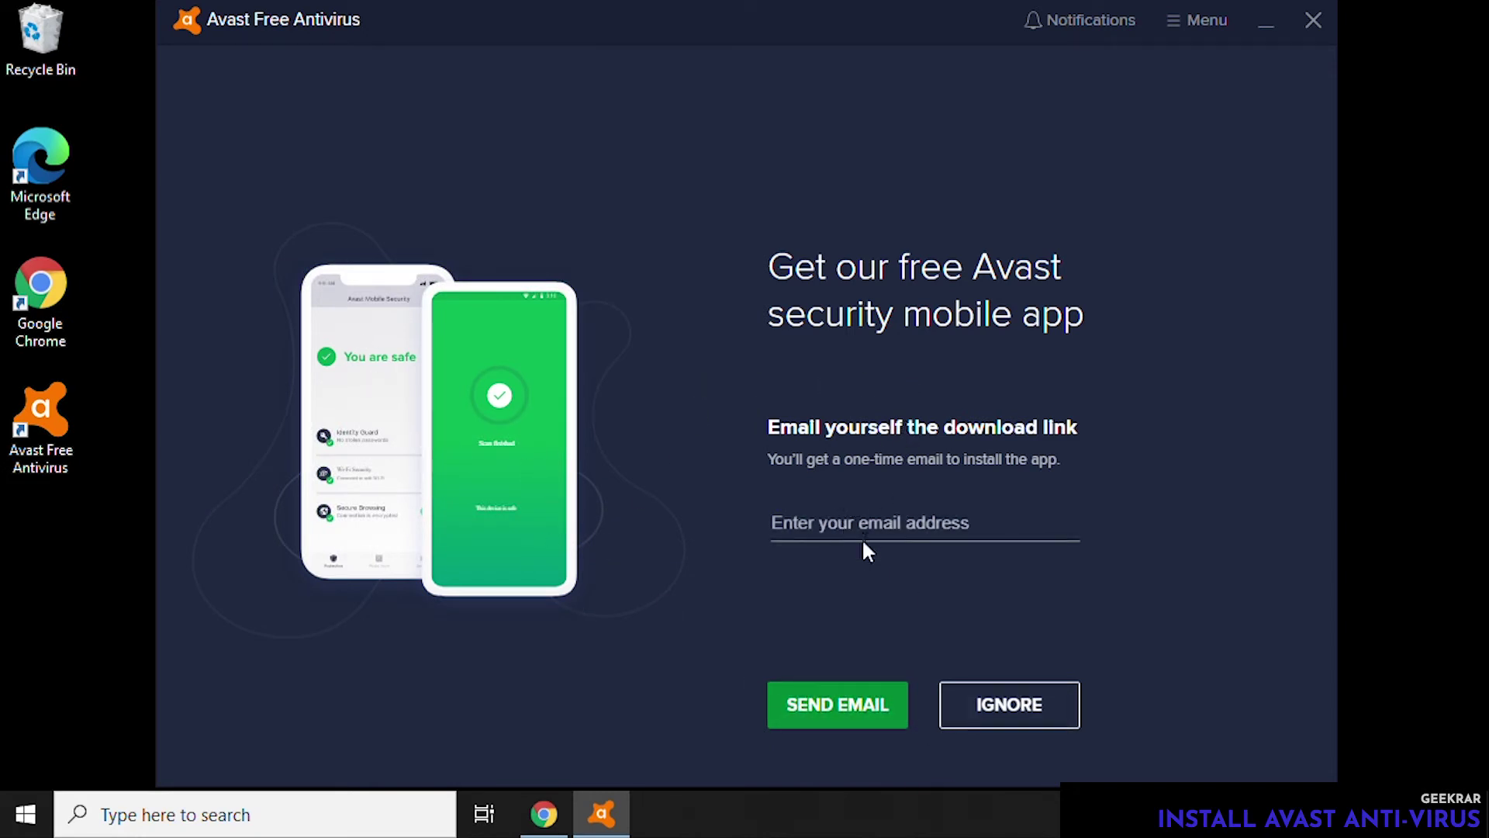
pyautogui.click(1020, 715)
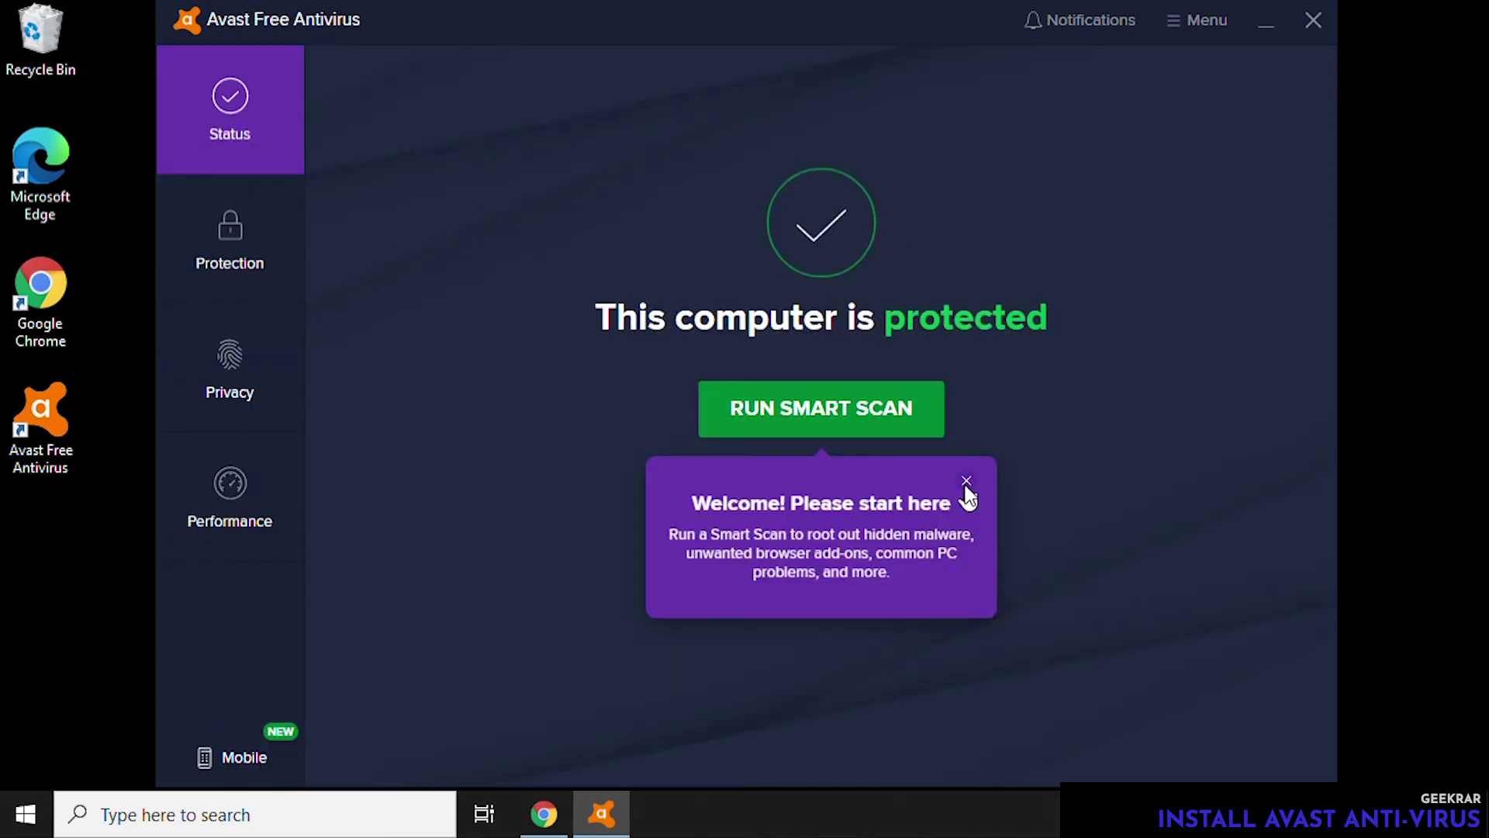
pyautogui.click(966, 481)
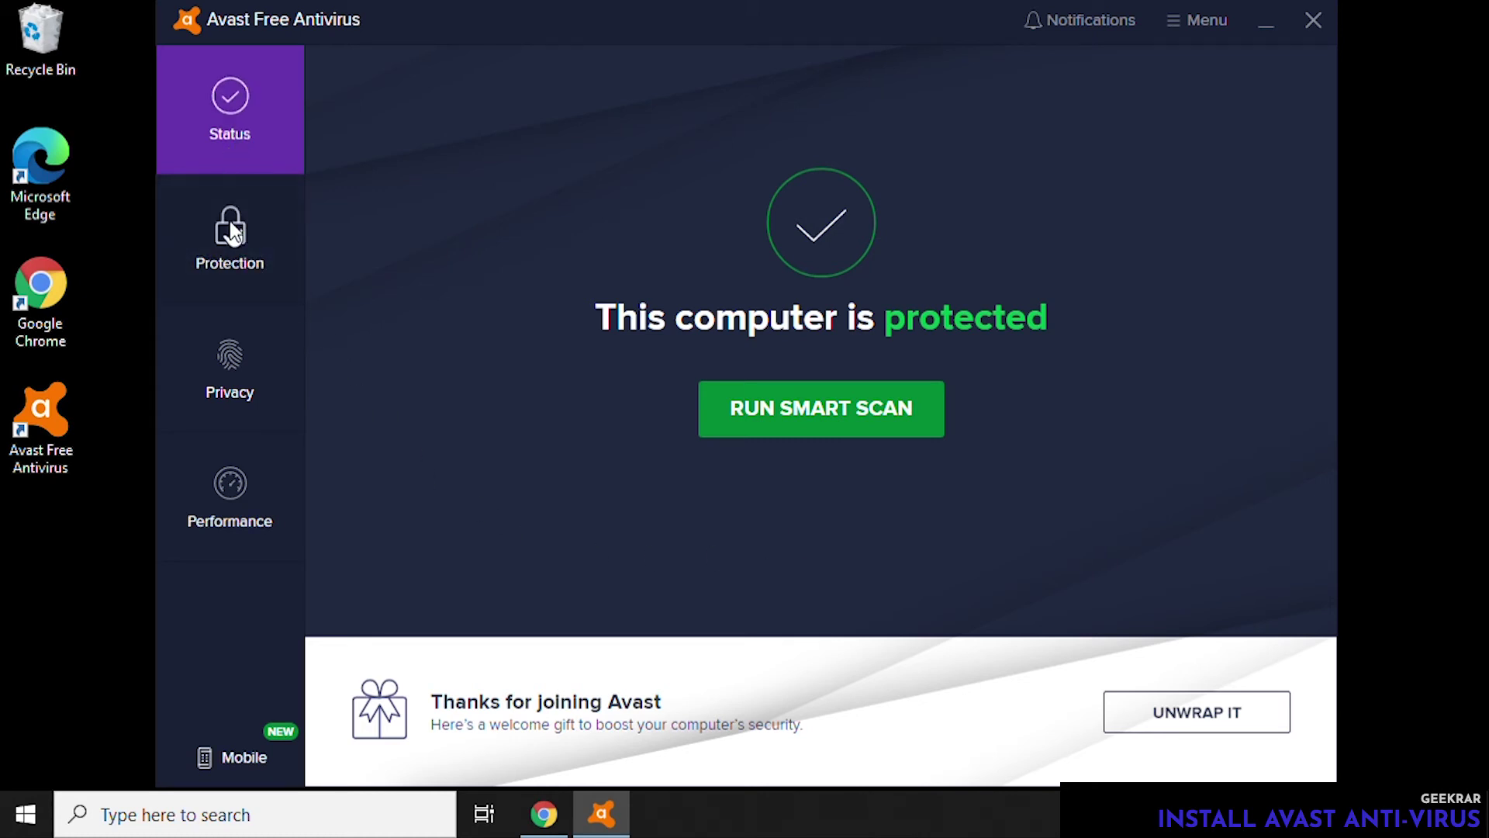
# - View the Core Shields settings and then the Virus Chest from Protection
pyautogui.click(233, 234)
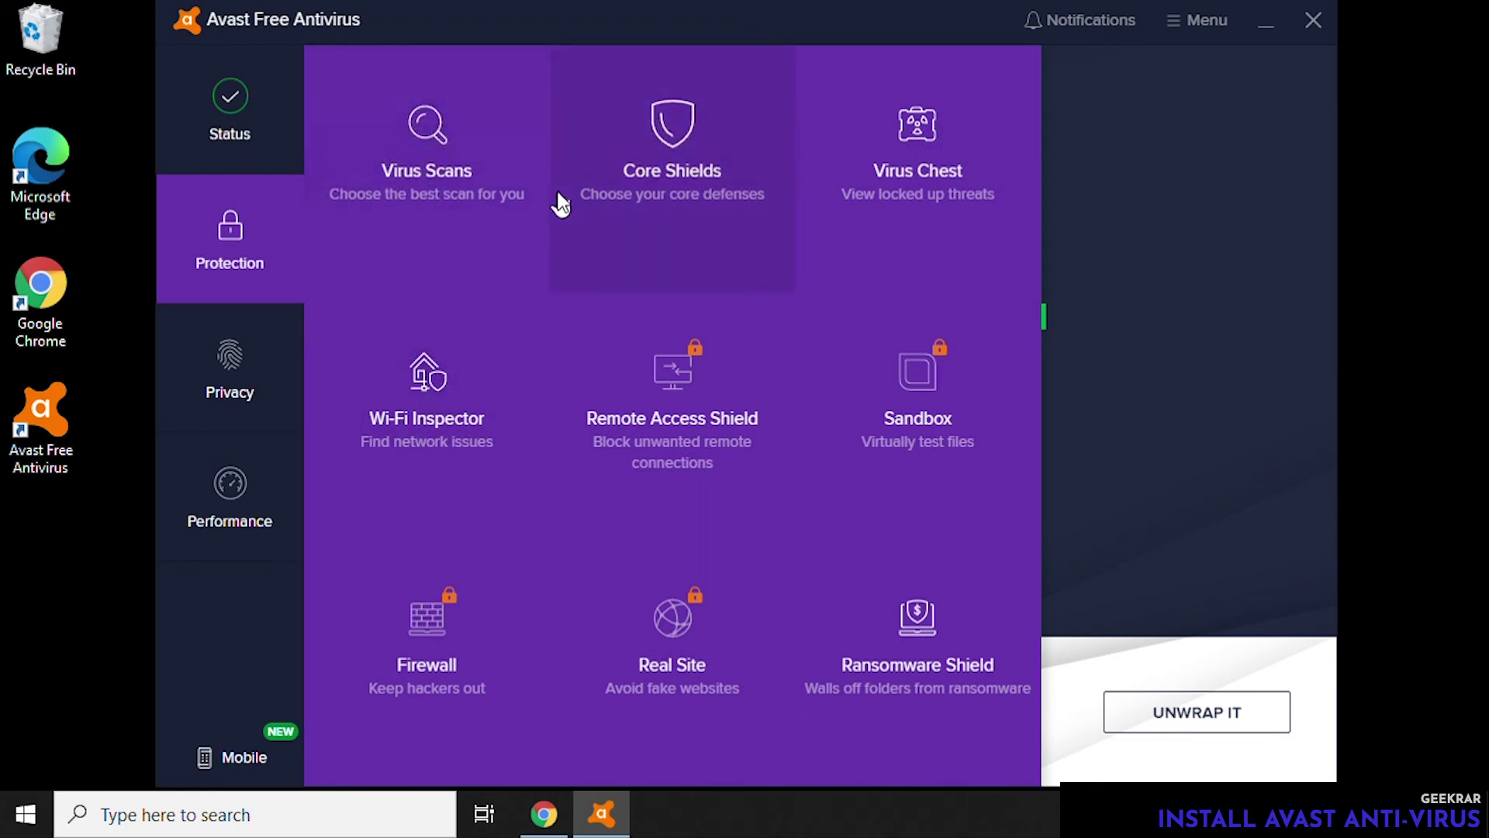
pyautogui.click(695, 212)
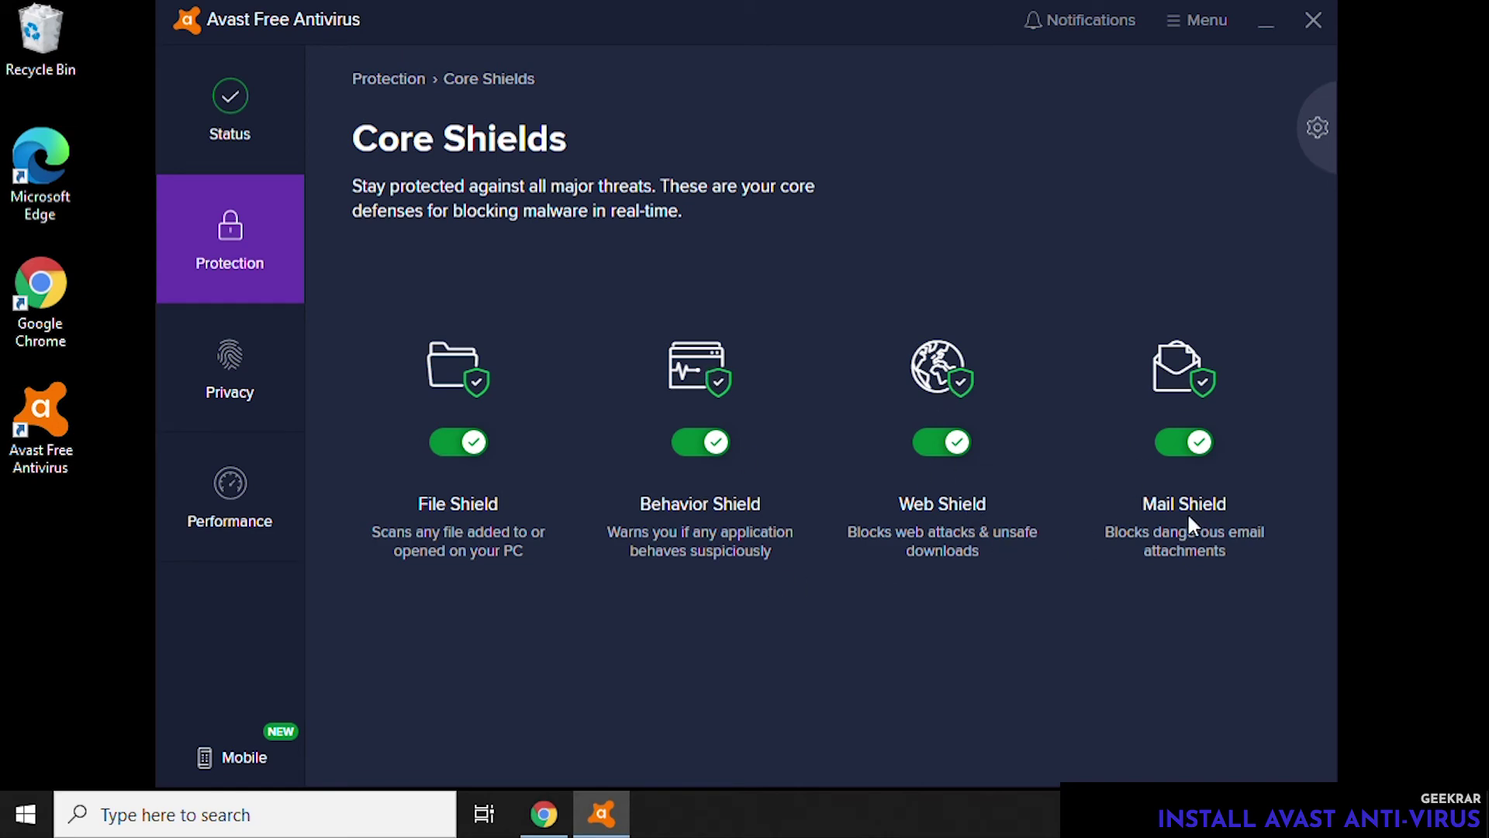
pyautogui.click(253, 266)
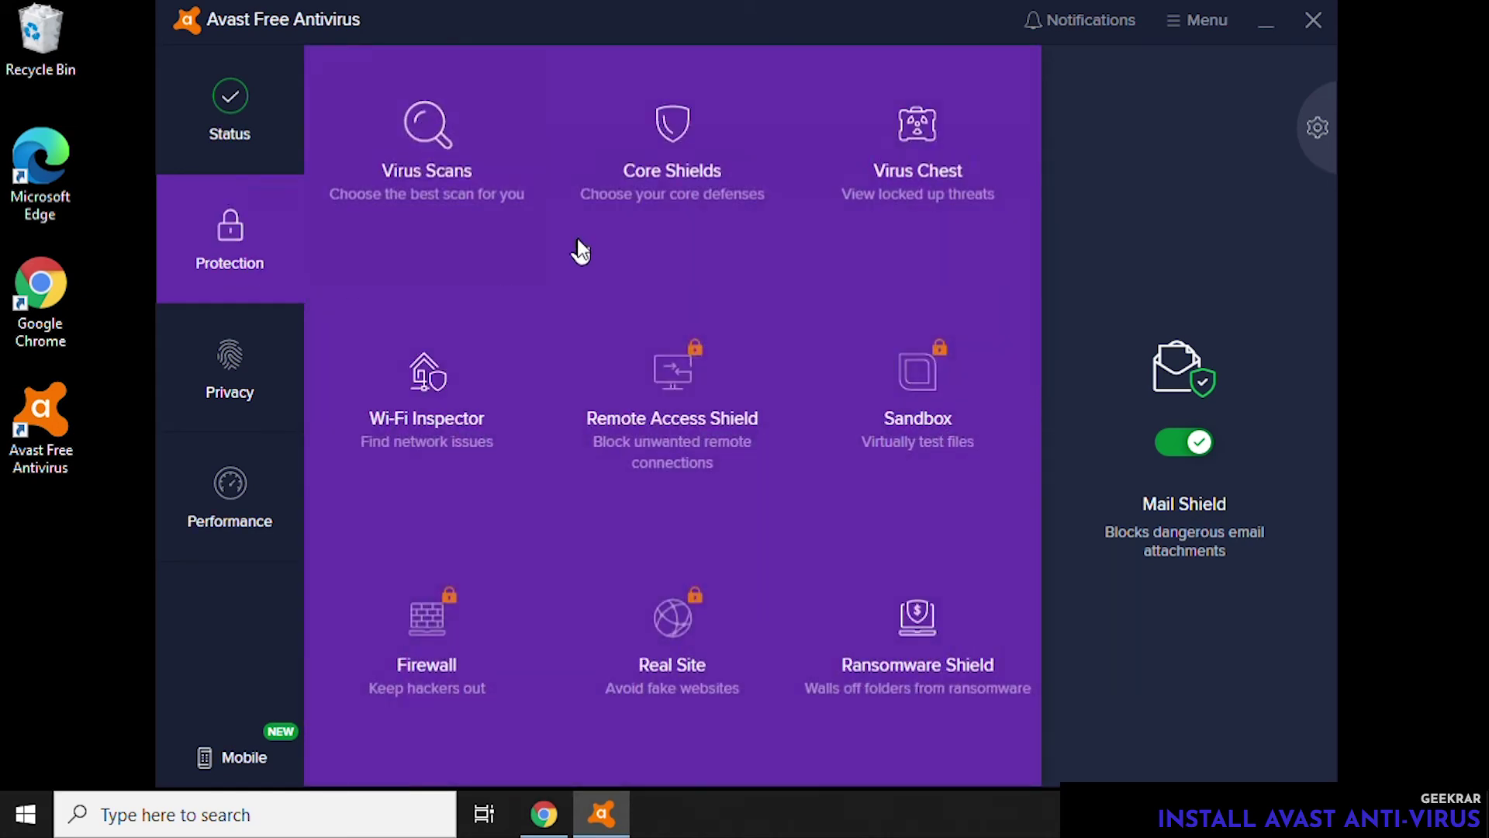
pyautogui.click(903, 159)
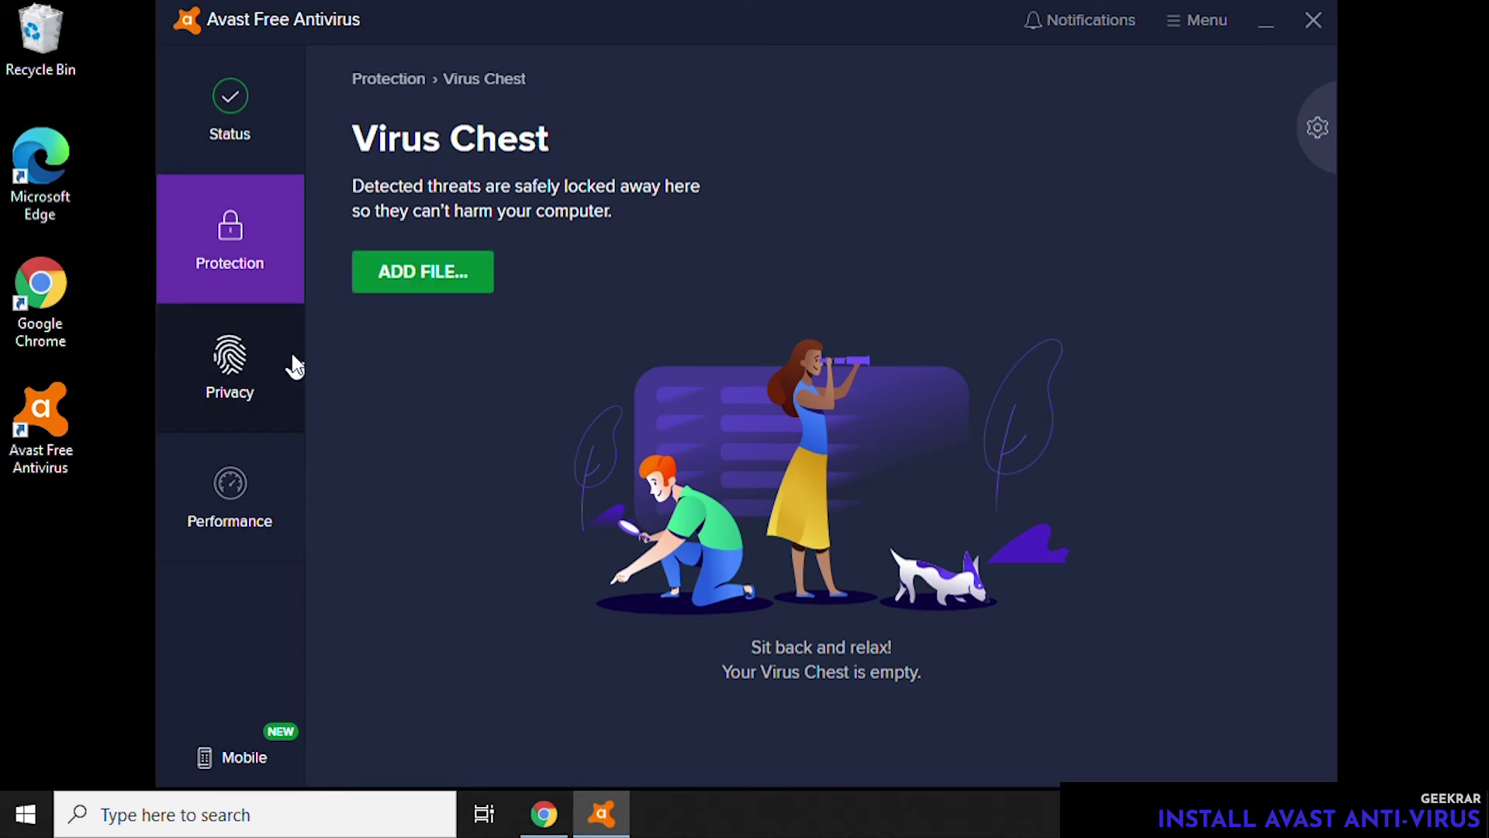
# - Open the Wi-Fi Inspector, then the Ransomware Shield page
pyautogui.moveTo(211, 262)
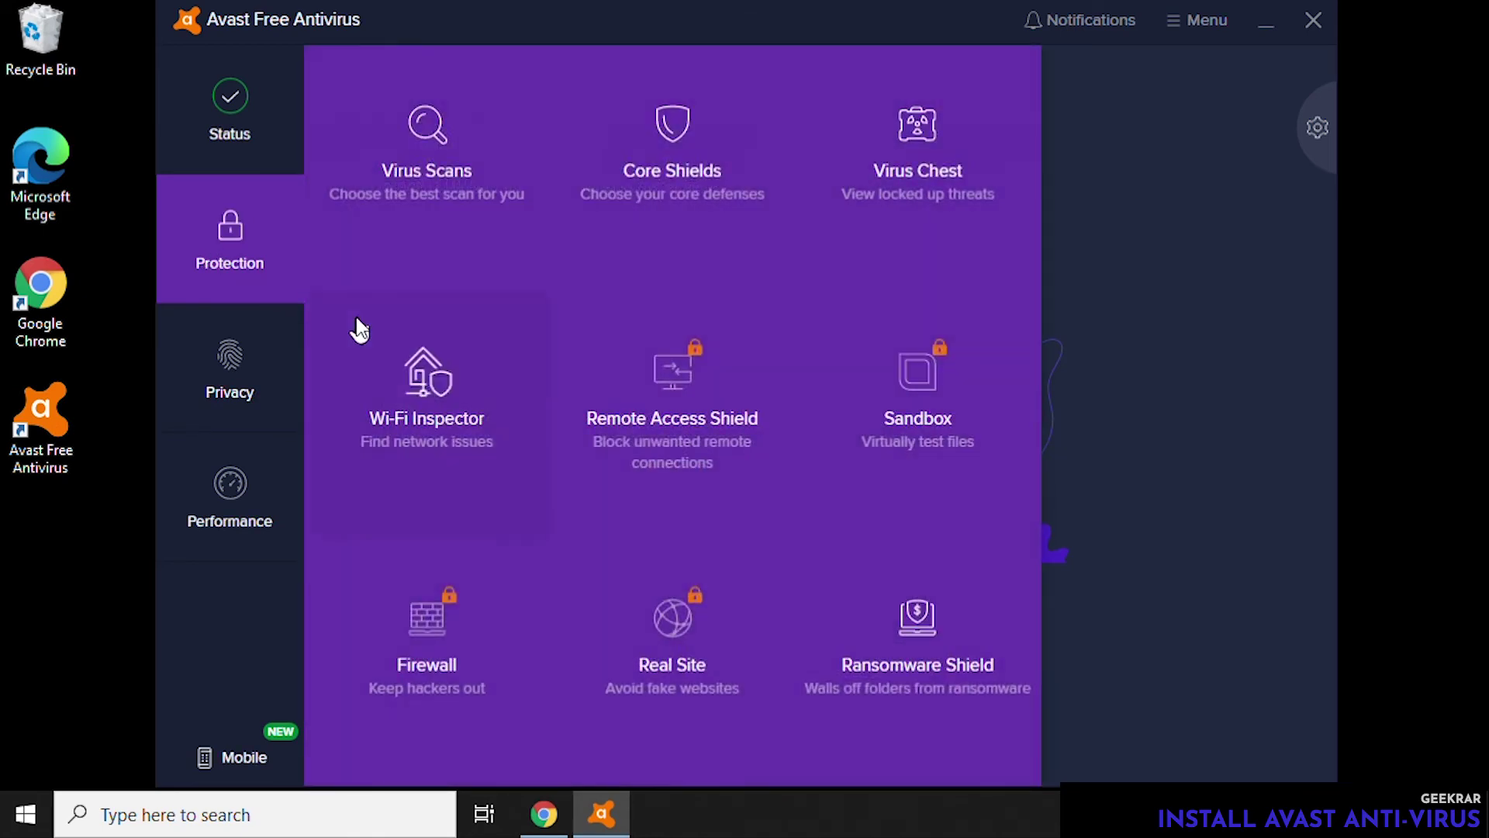
pyautogui.click(417, 407)
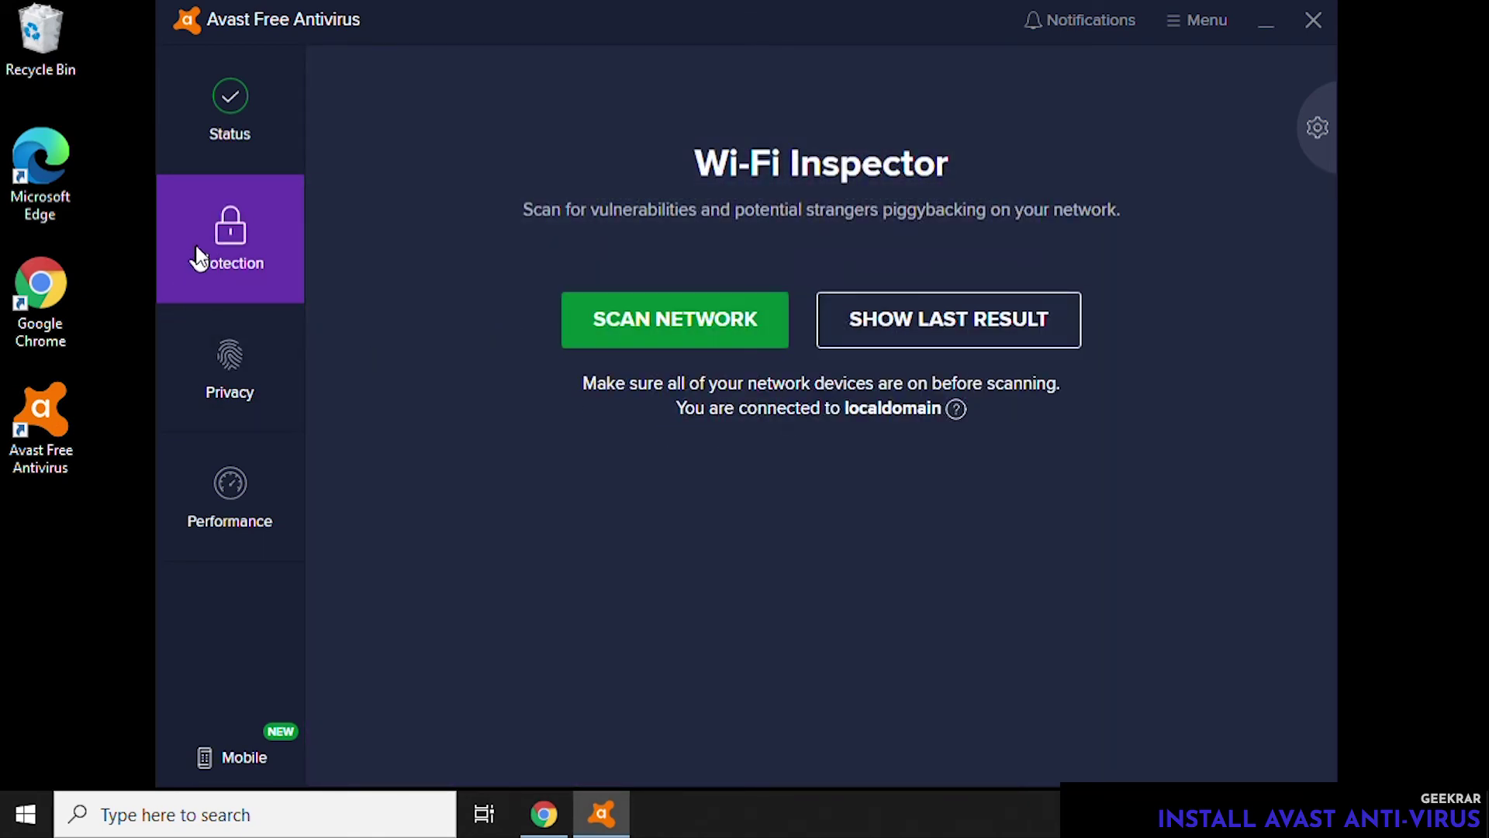
pyautogui.click(220, 256)
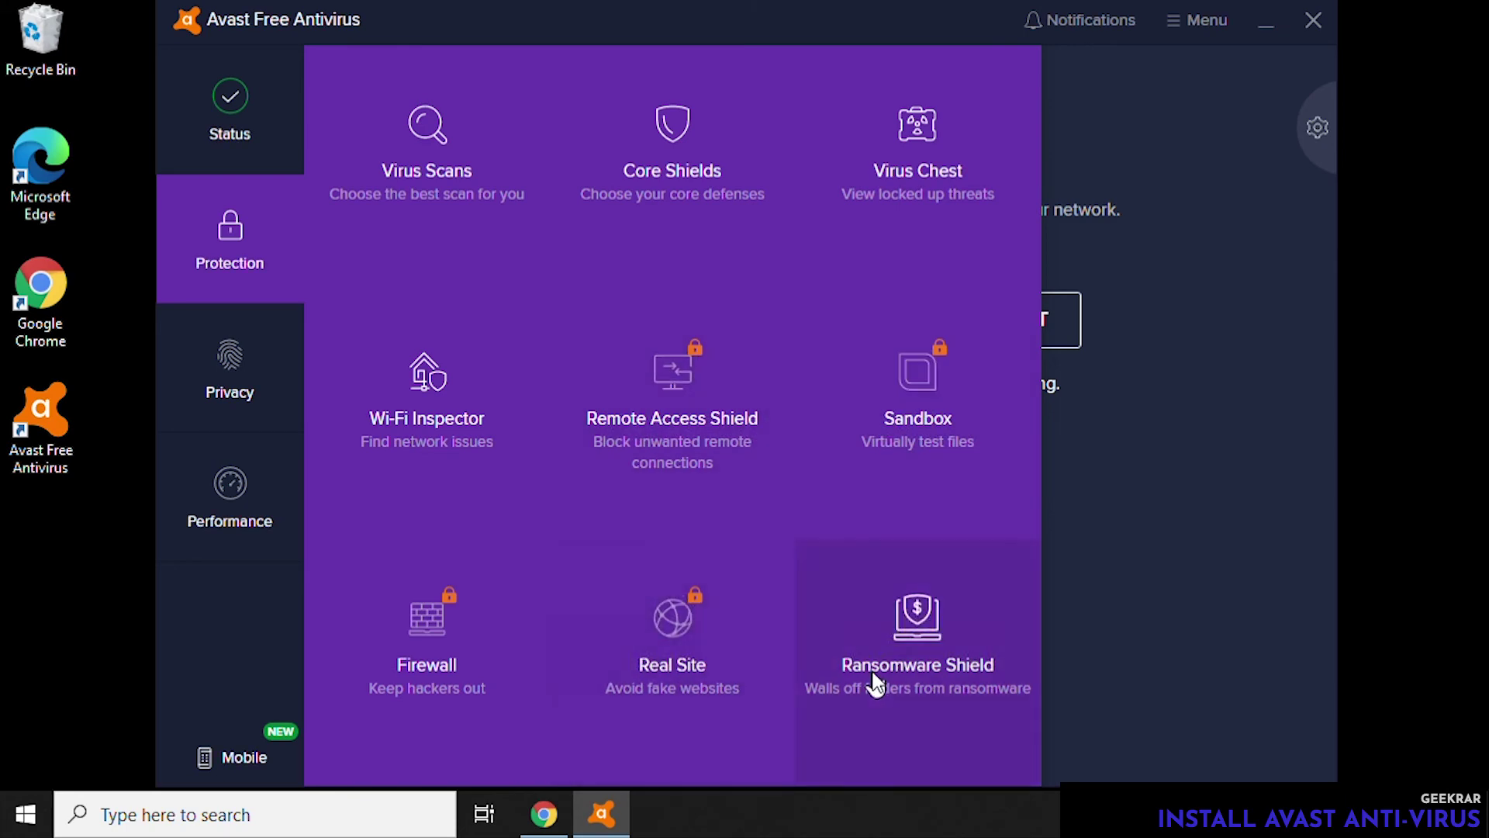
pyautogui.click(923, 661)
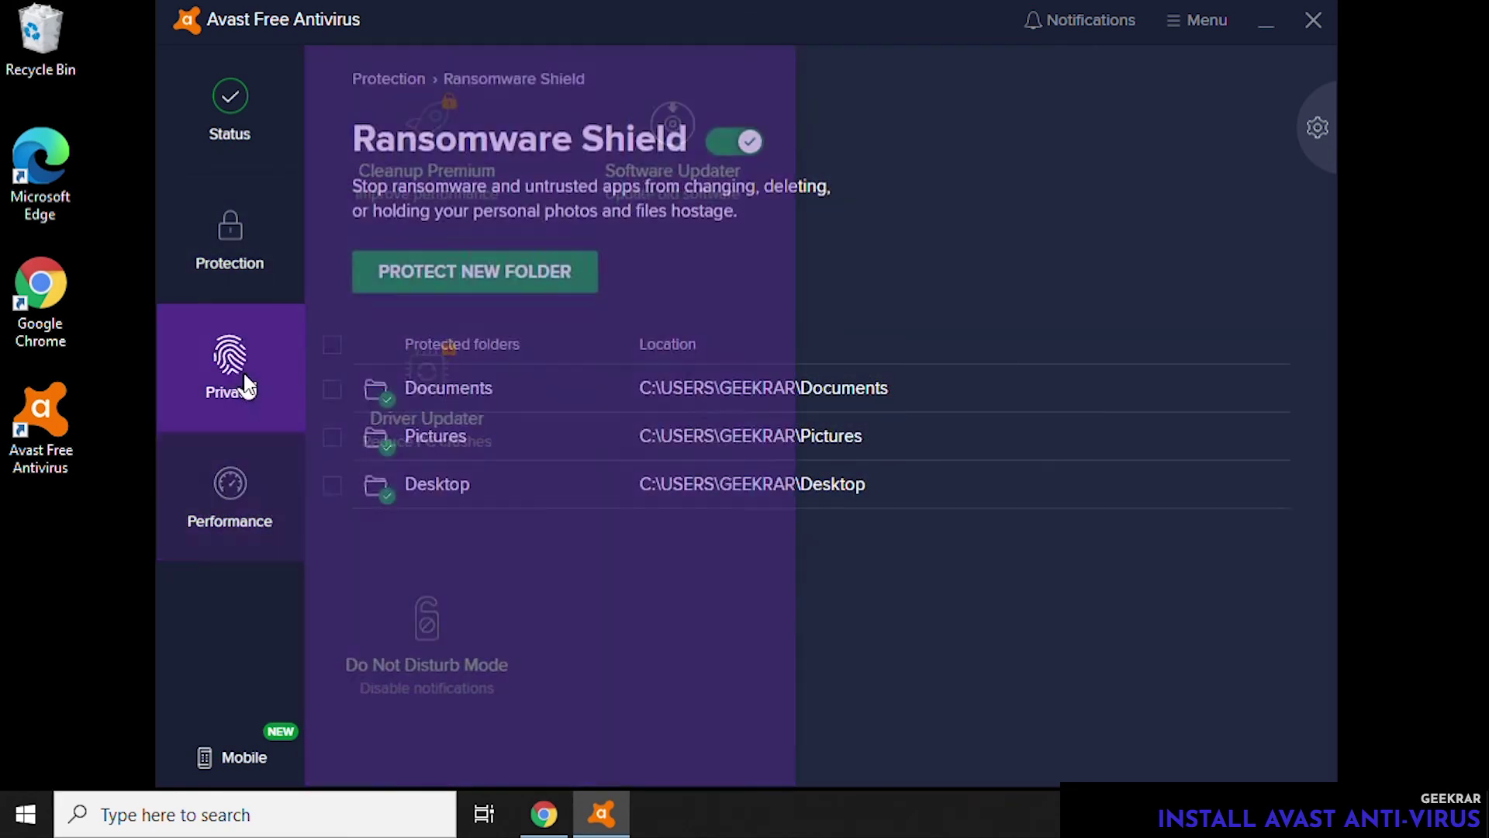
pyautogui.moveTo(246, 387)
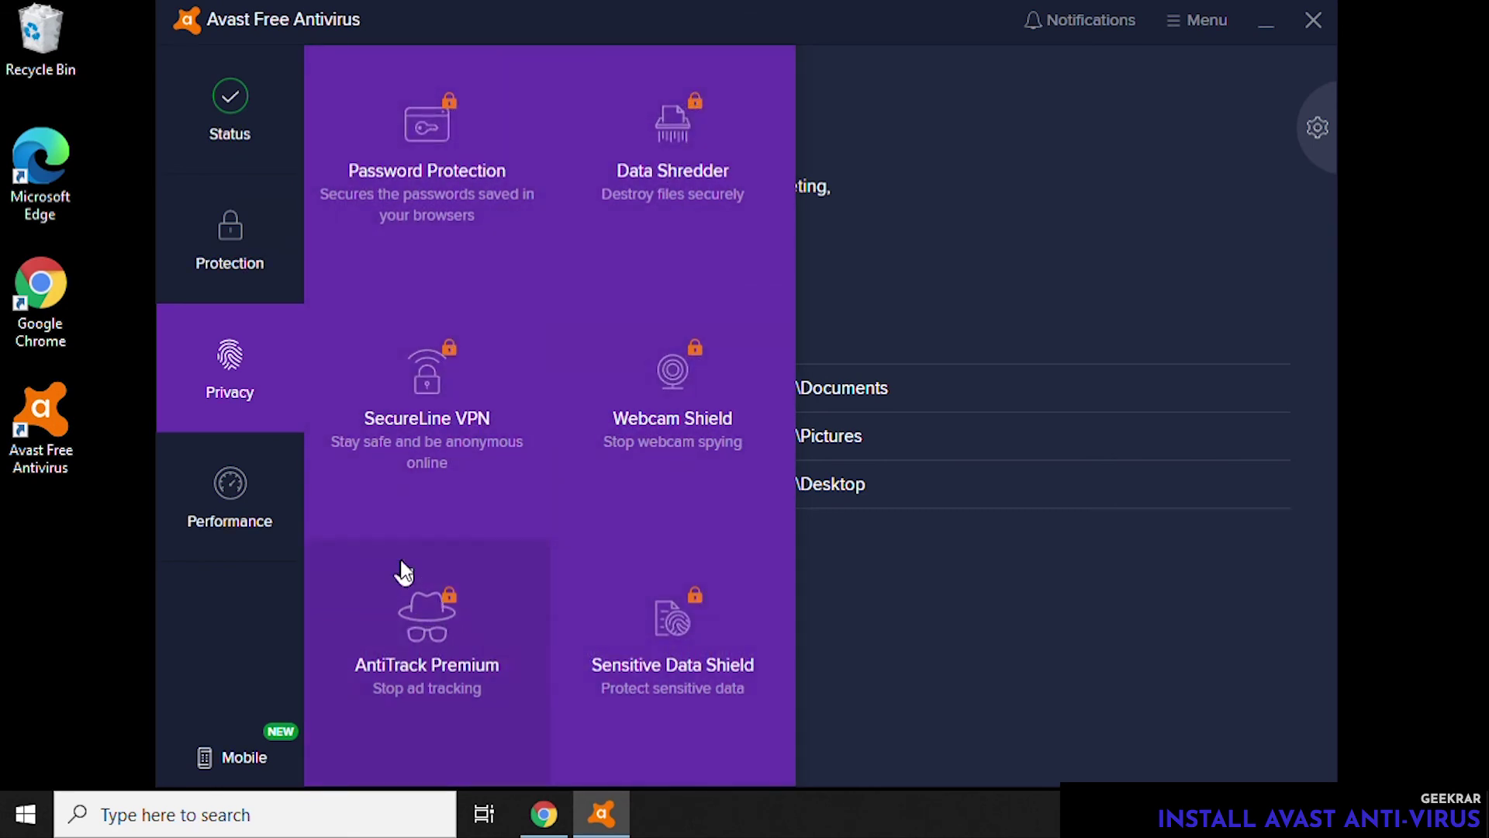
# - View the SecureLine VPN page, then open Software Updater under Performance
pyautogui.click(448, 384)
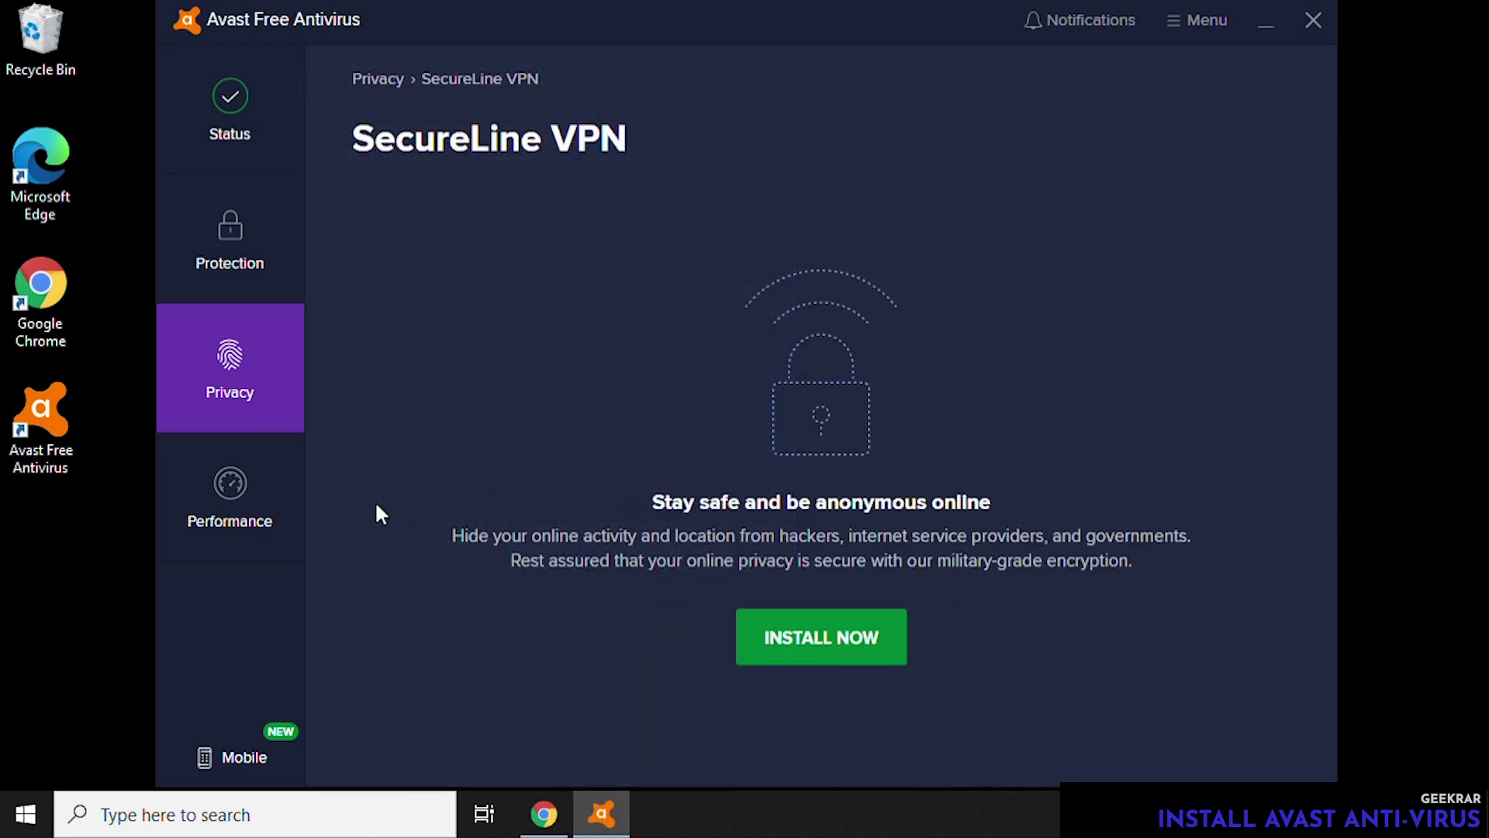
pyautogui.click(233, 516)
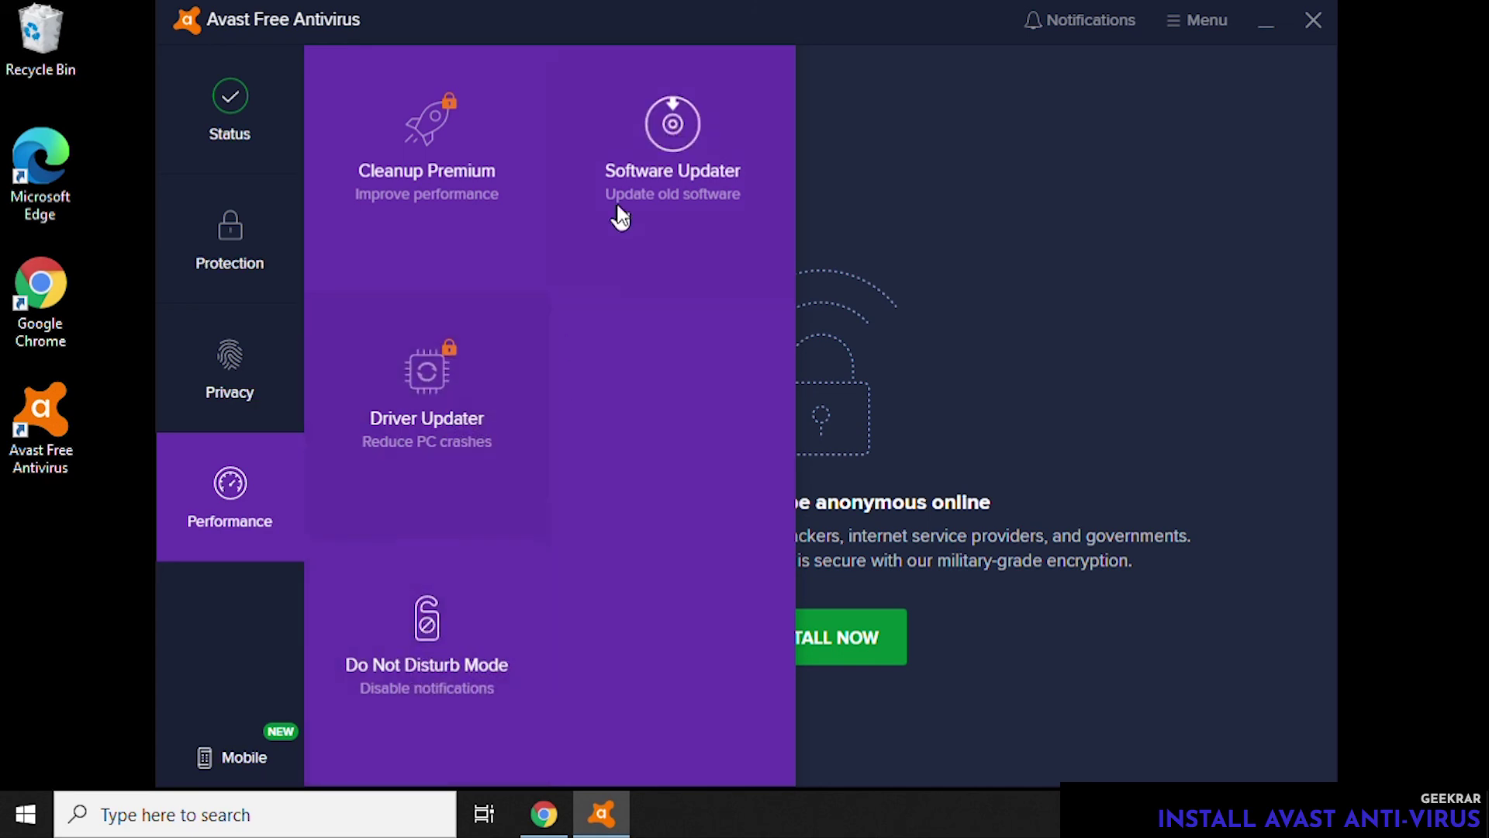
pyautogui.click(665, 151)
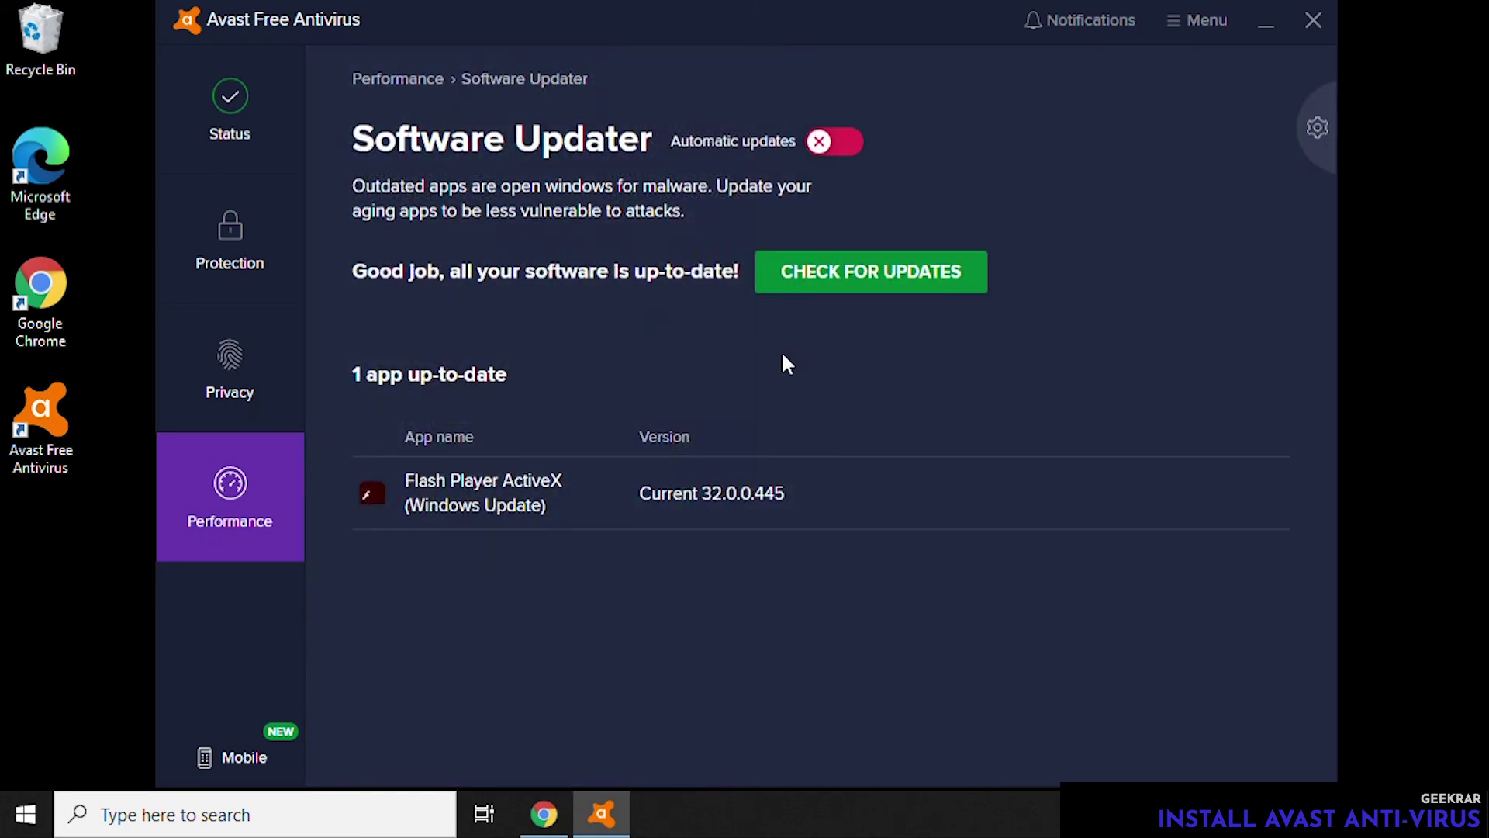